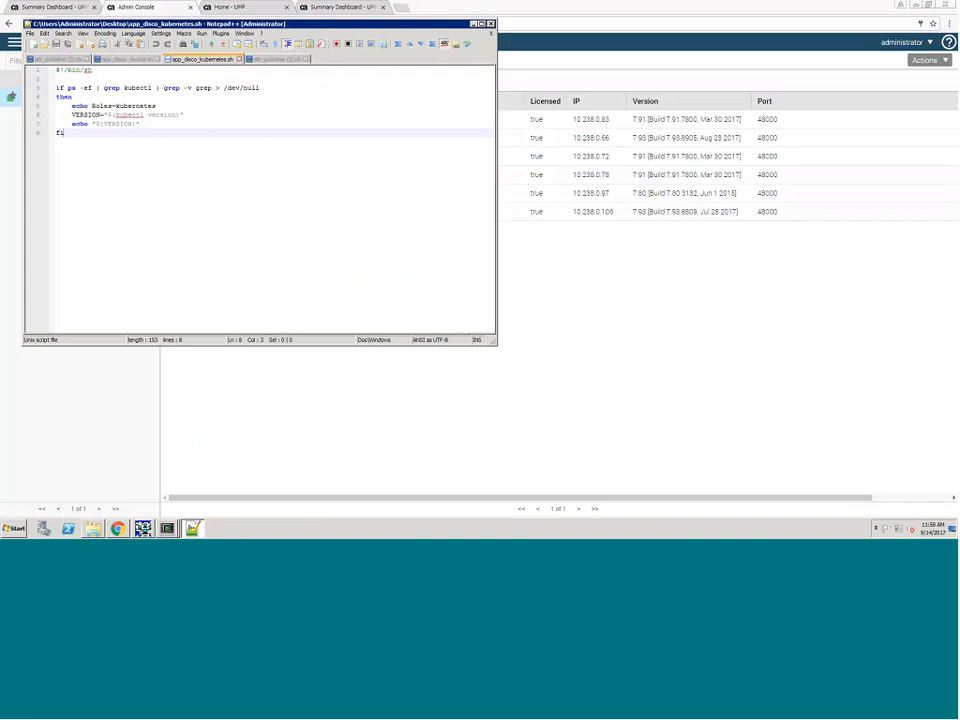
Step: Review the kubectl process check, the role output line and the version command in app_disco_kubernetes.sh
left_click(152, 88)
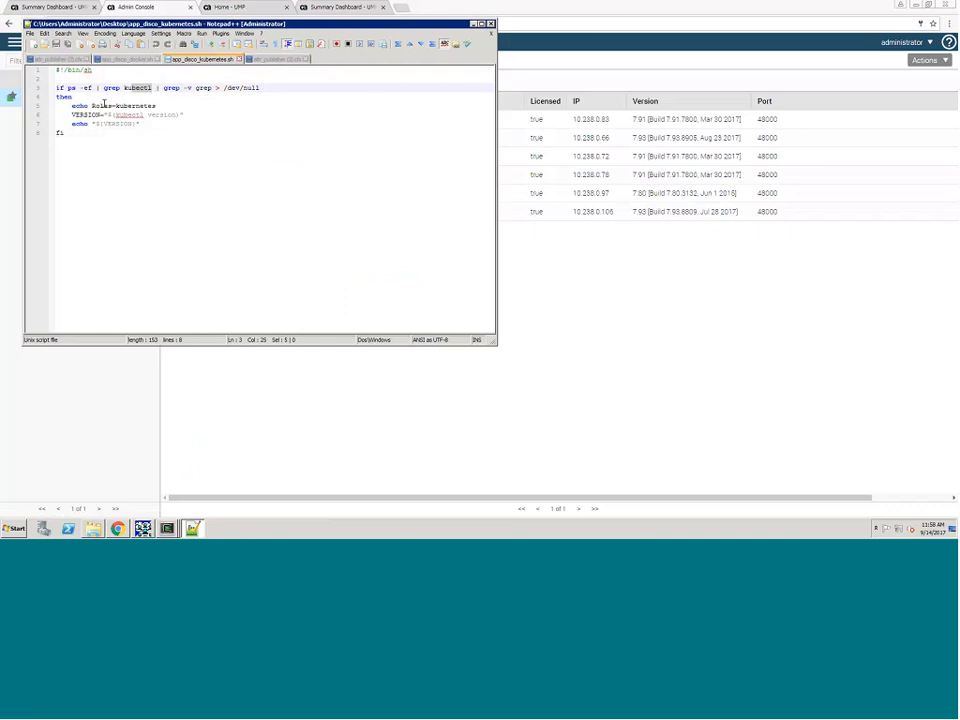
left_click(110, 105)
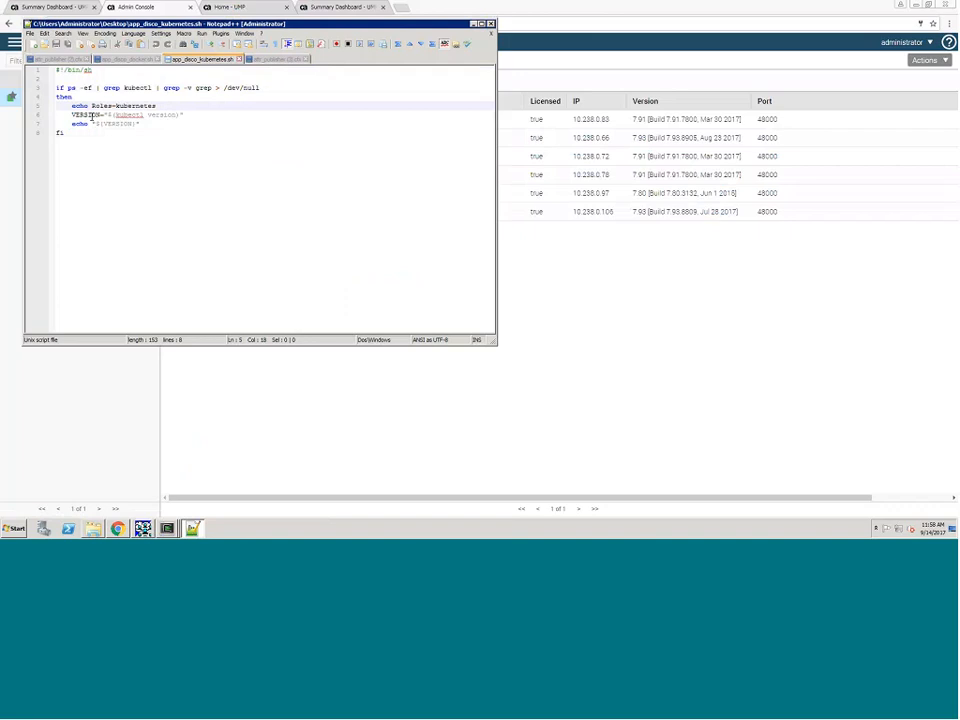
left_click_drag(116, 113, 178, 114)
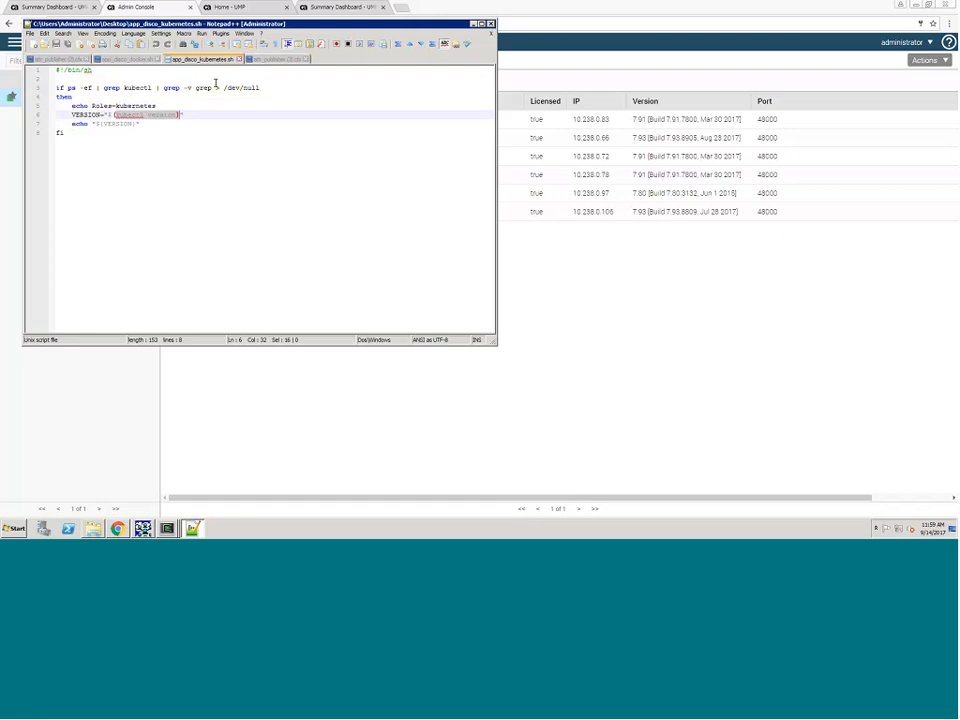
Step: Review the Docker and Kubernetes attr_publisher .cfx files, highlighting the app_disco_kubernetes script section name
left_click(262, 60)
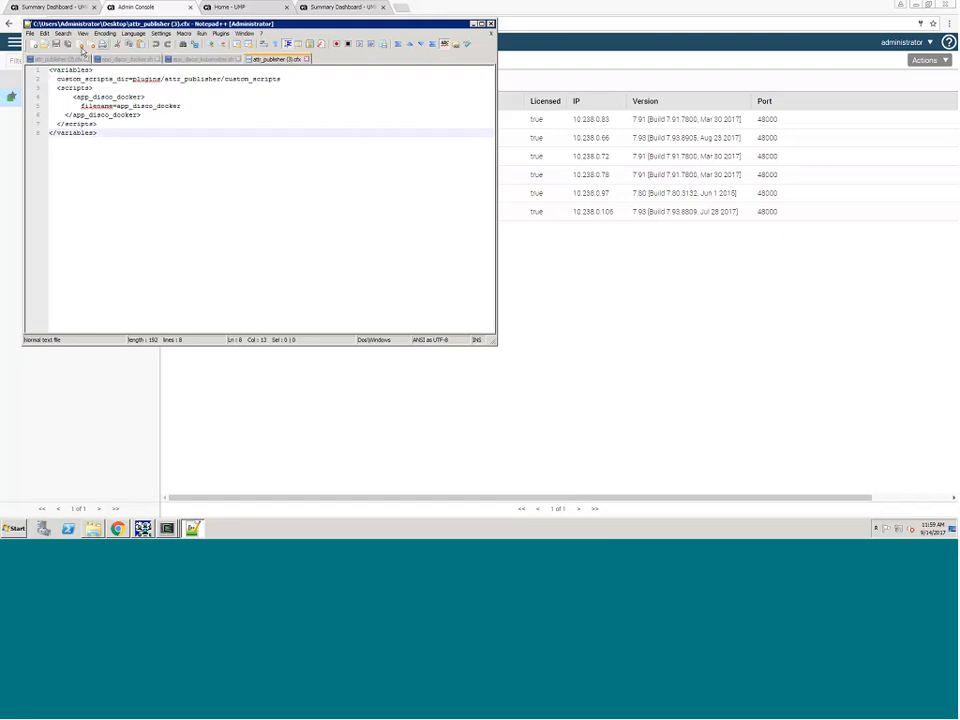
left_click(58, 59)
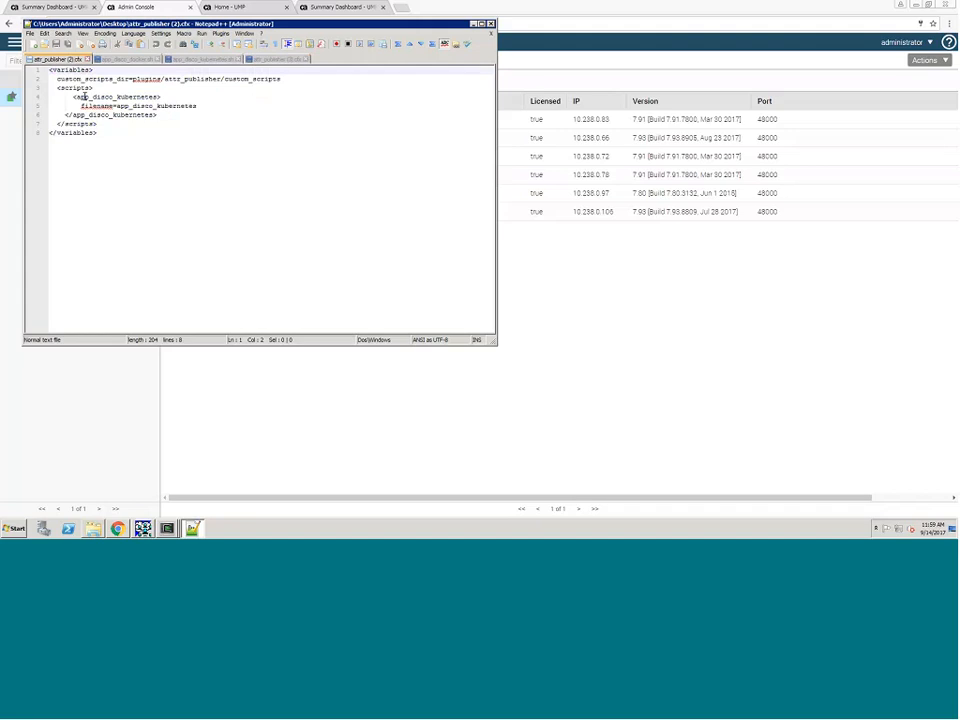
left_click_drag(77, 97, 159, 97)
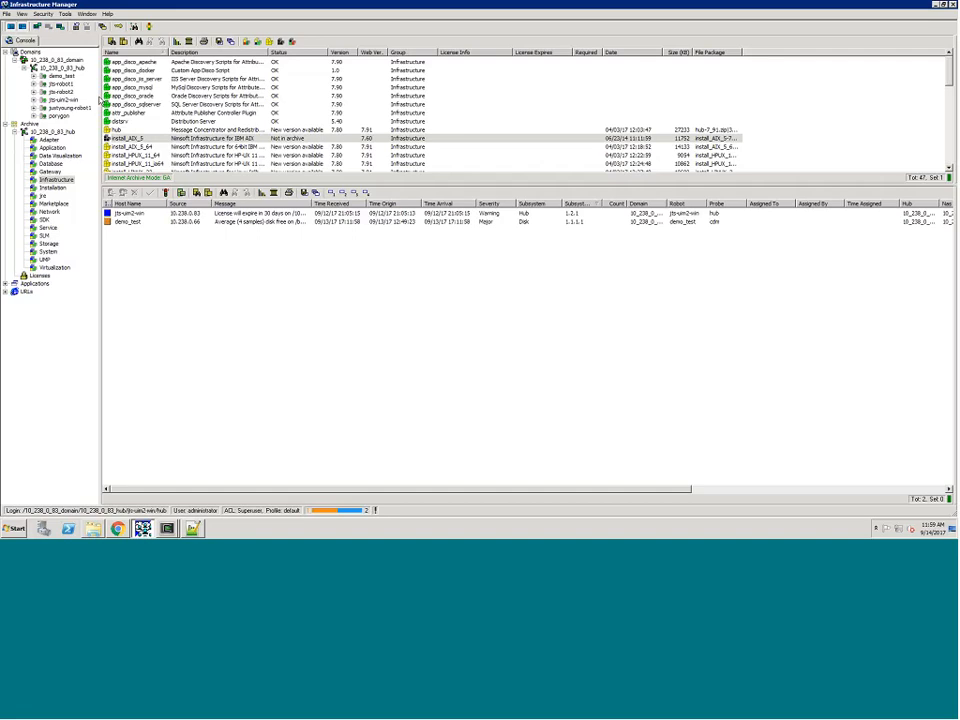
Step: In Infrastructure Manager, start a new package in the archive's Infrastructure group and name it app_disco_kubernetes
left_click(62, 181)
right_click(453, 97)
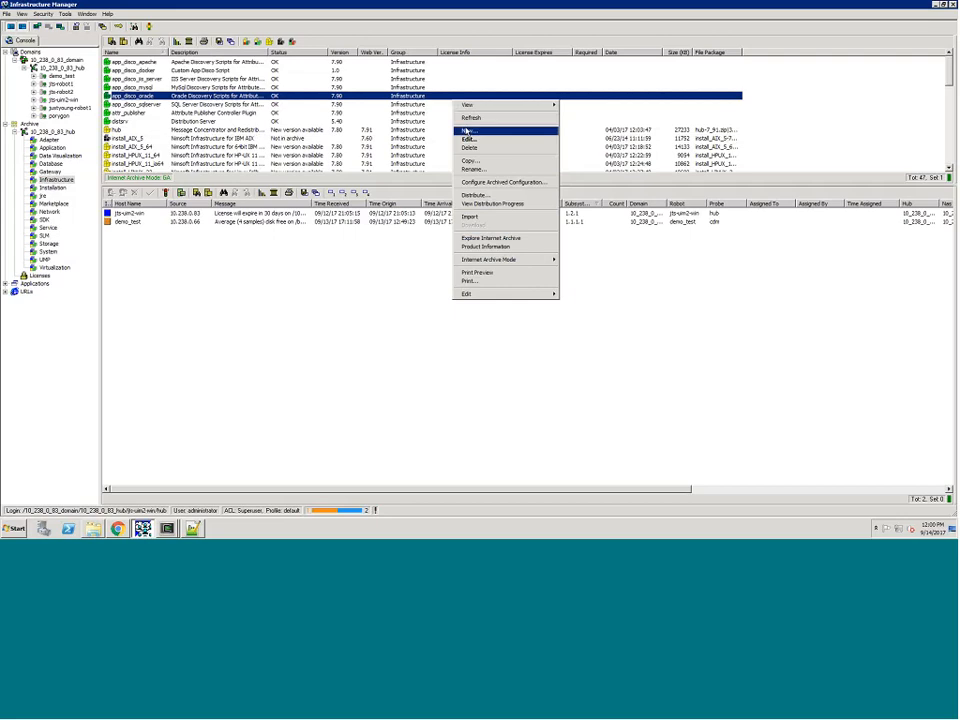
left_click(465, 131)
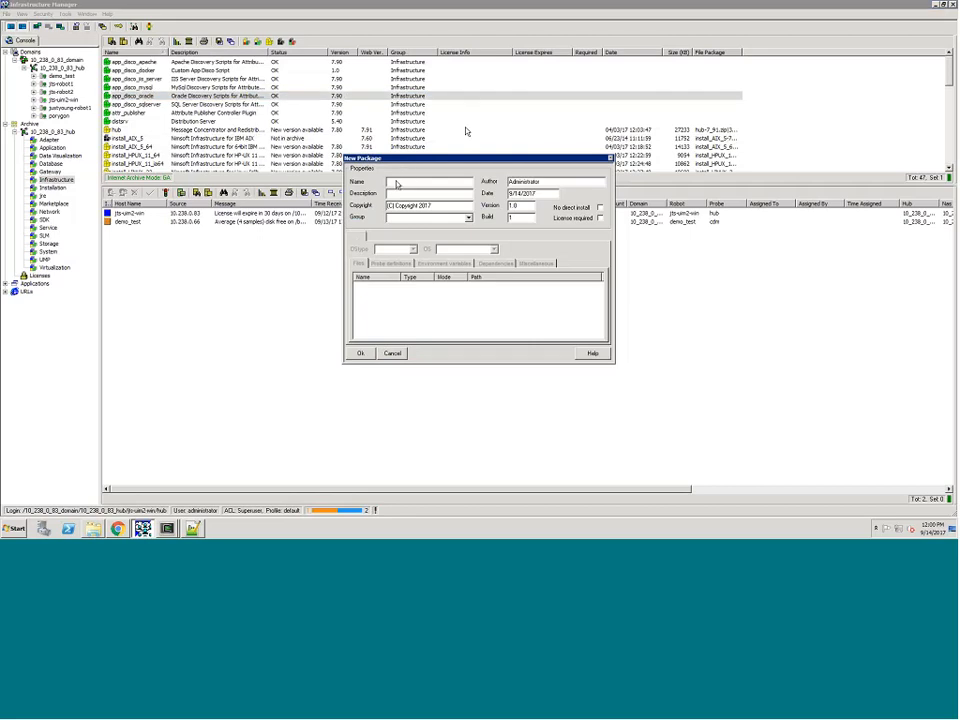
type("app_disco_kubernetes")
Step: Set the package description to "custom app disco script" and its group to Infrastructure
left_click(401, 191)
type("custom-app-disco script")
left_click(413, 219)
type("mfrastructure")
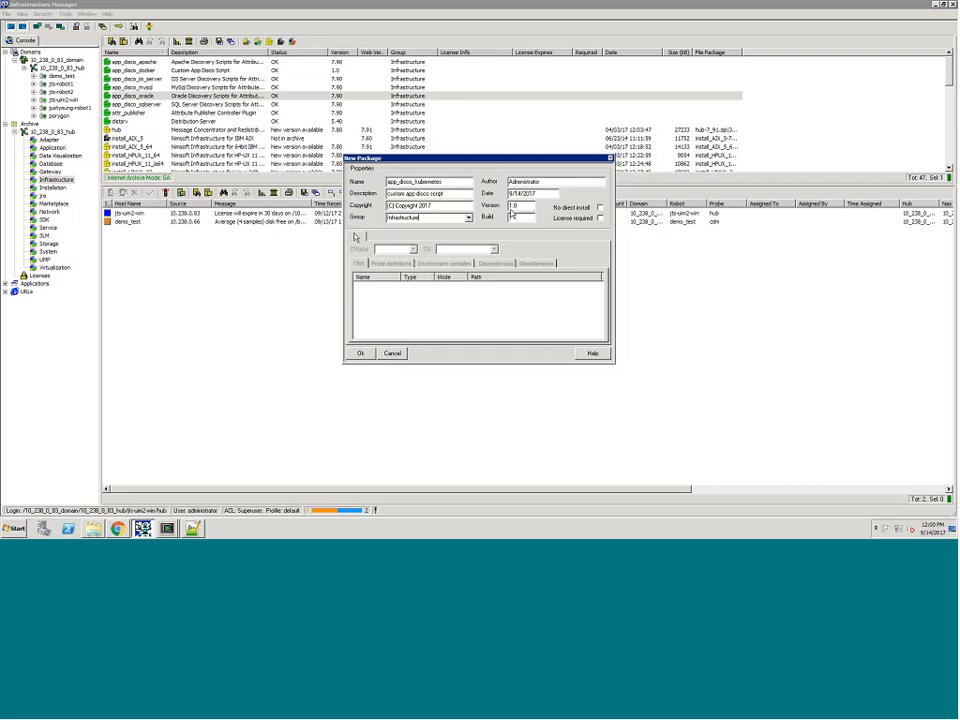
Step: Add a section named Linux to the new package
right_click(355, 237)
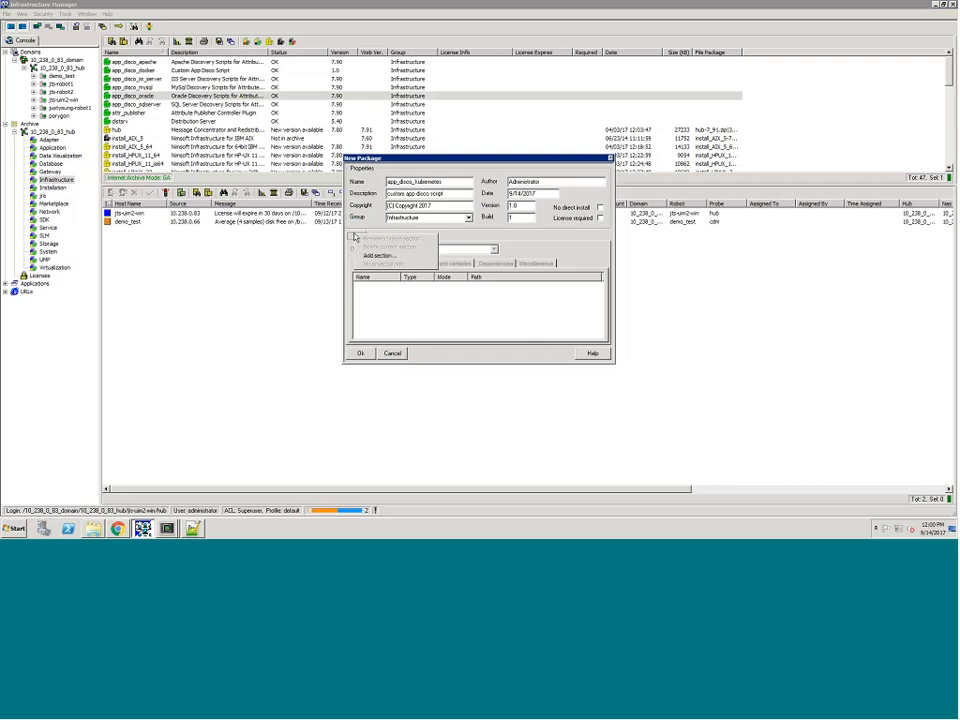
left_click(379, 255)
type("L")
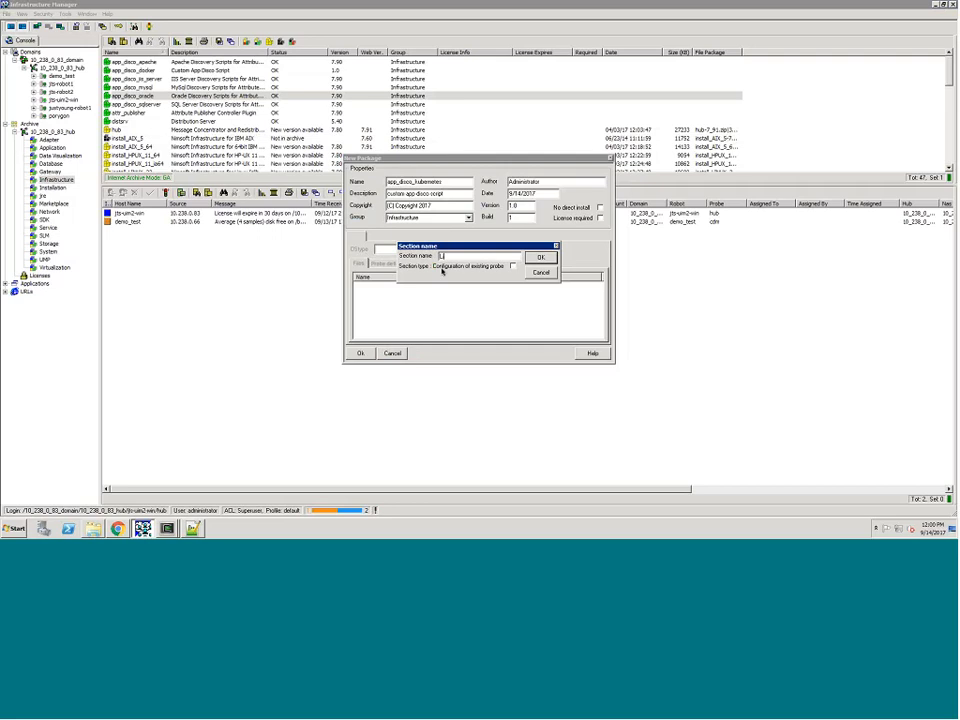
type("inux")
key("Return")
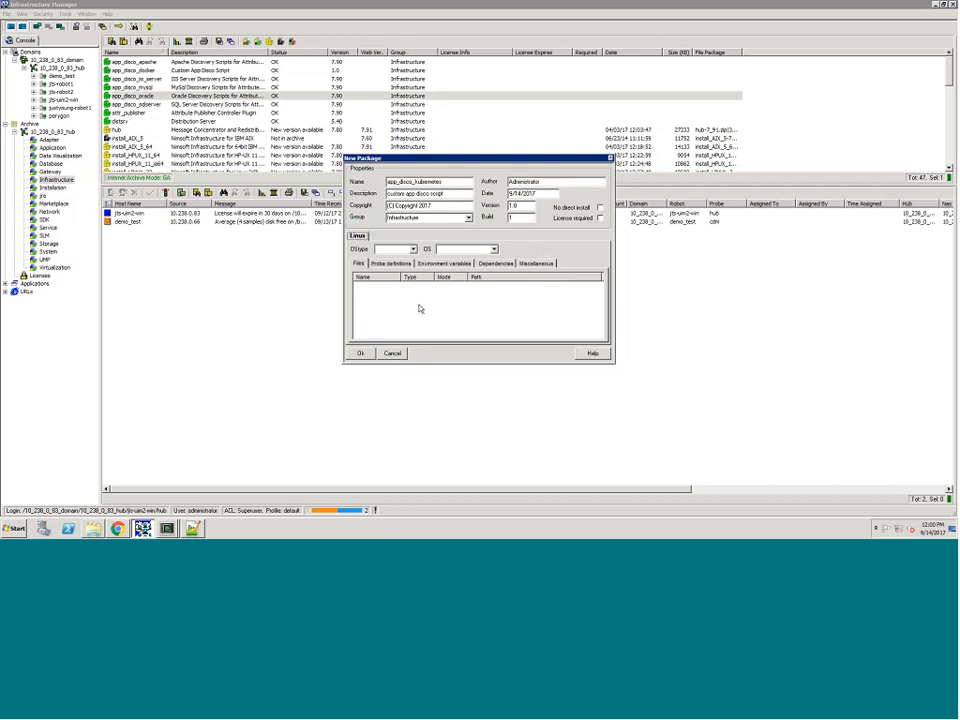
Step: Start adding a file to the Linux section and choose app_disco_kubernetes.sh from the Administrator's Desktop folder
right_click(420, 309)
left_click(436, 310)
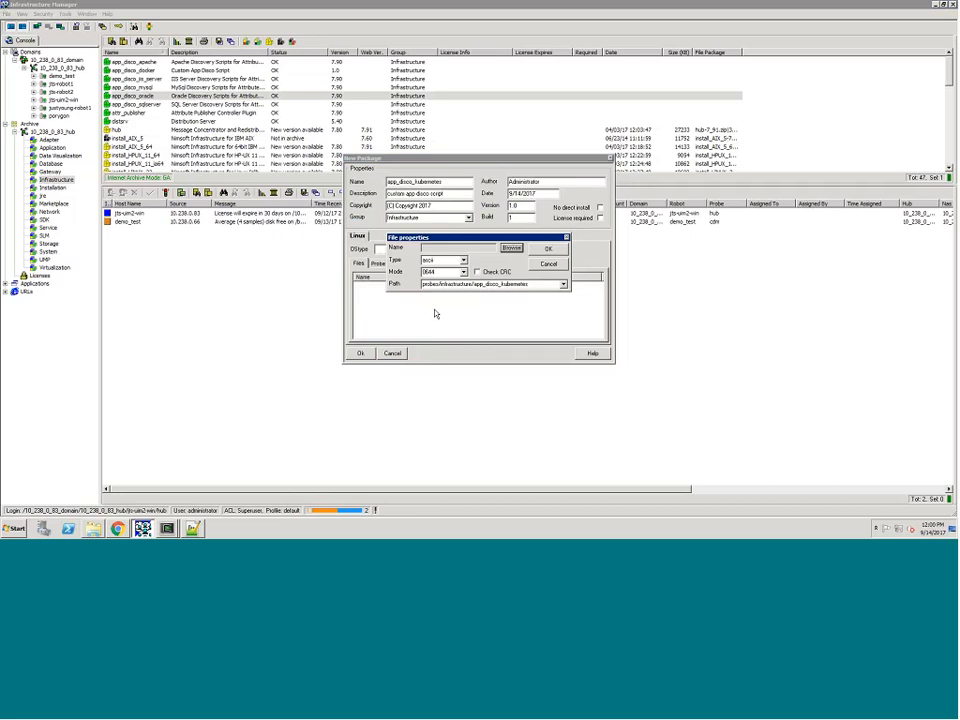
left_click(511, 249)
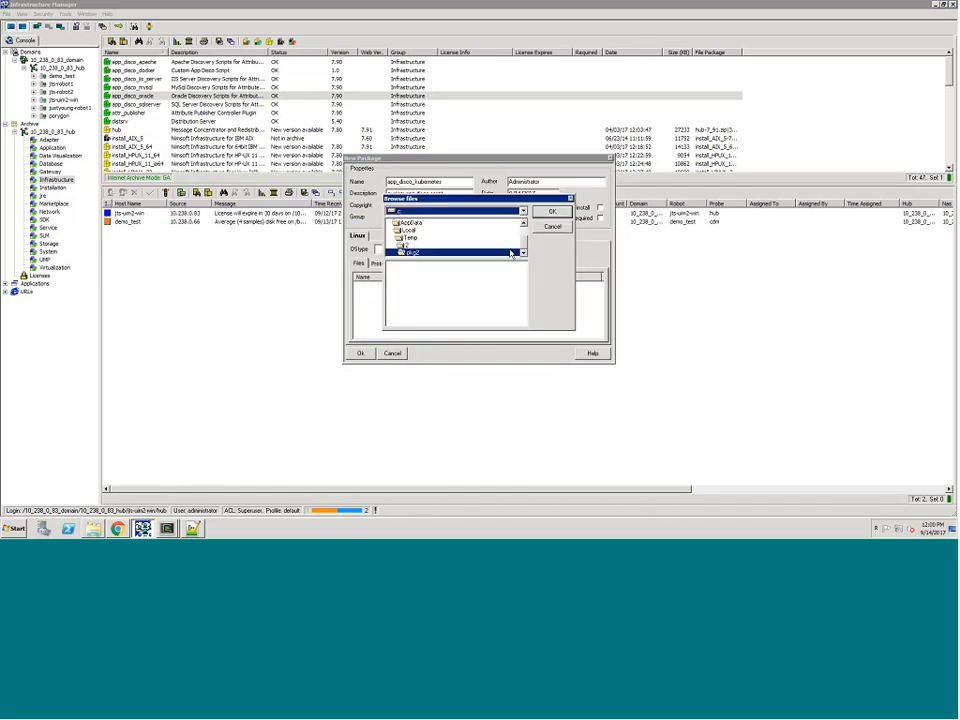
left_click(522, 224)
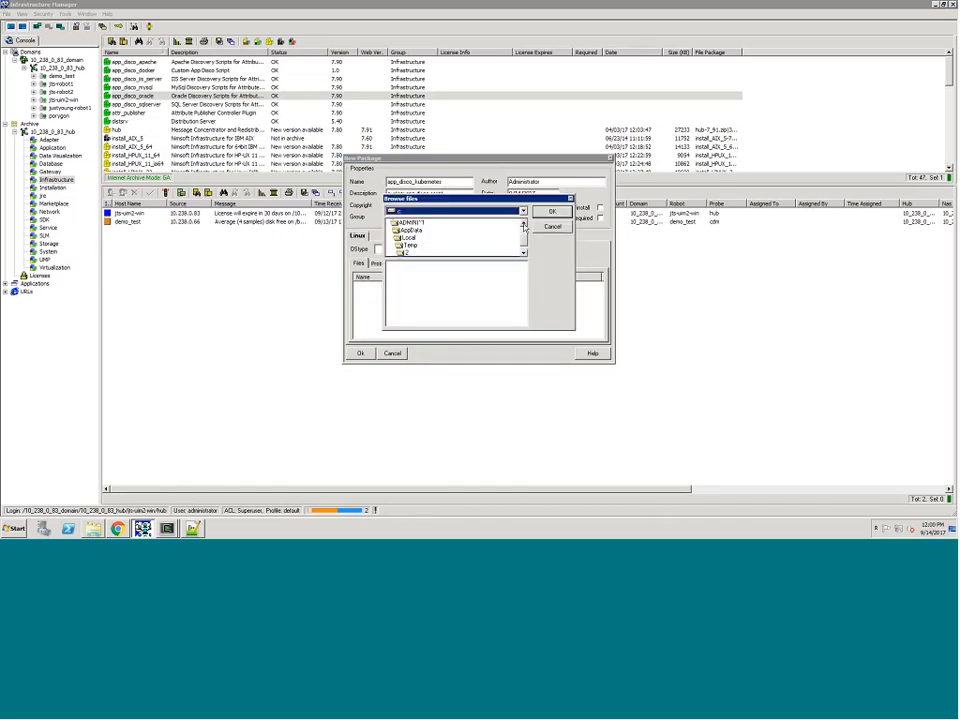
left_click(522, 224)
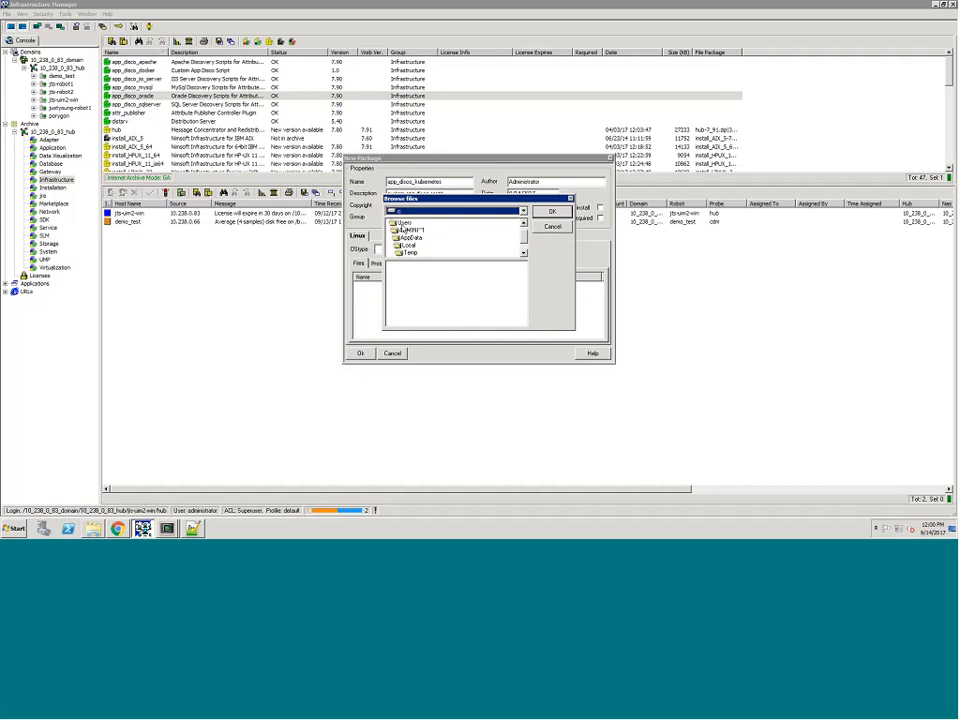
double_click(405, 230)
double_click(412, 252)
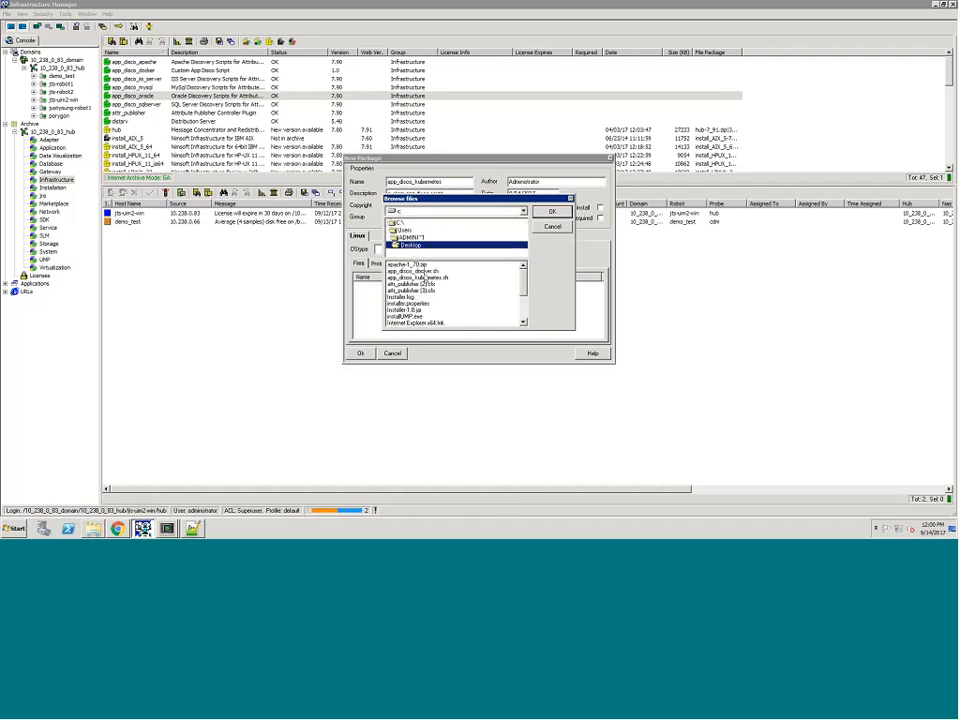
double_click(426, 278)
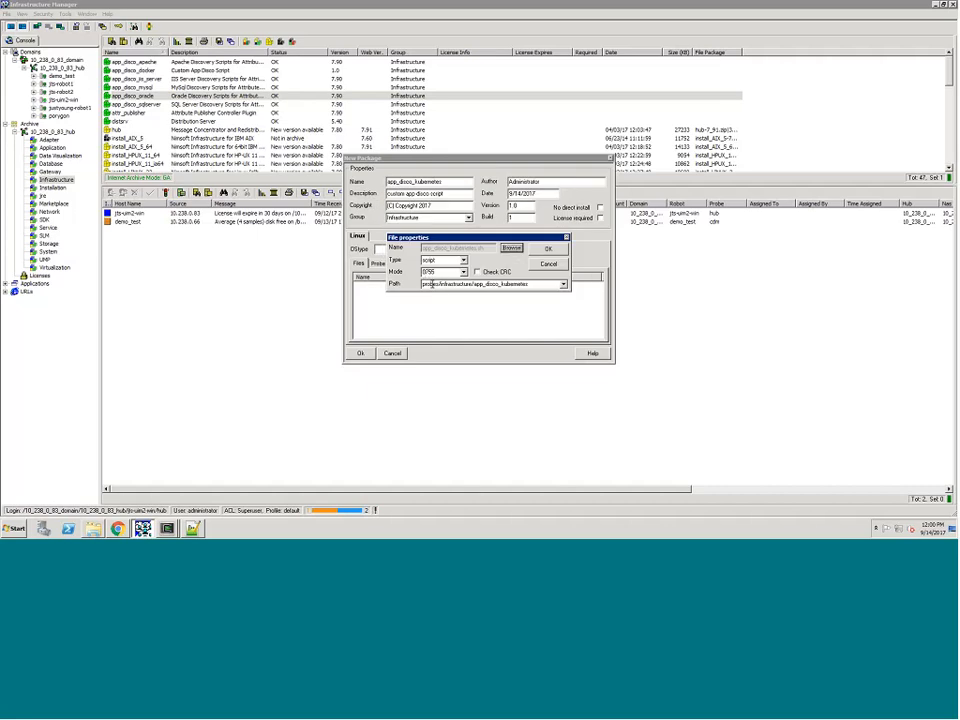
Step: Set the script file's path to plugins/attr_publisher/custom_scripts and confirm its file properties
left_click(423, 284)
double_click(423, 284)
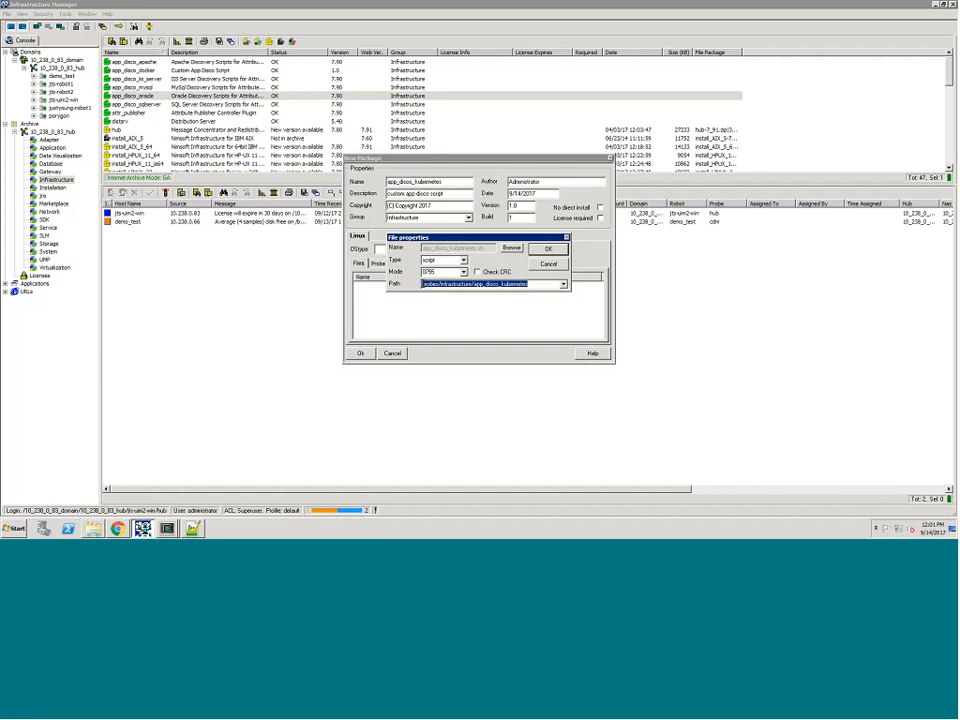
type("plugins/")
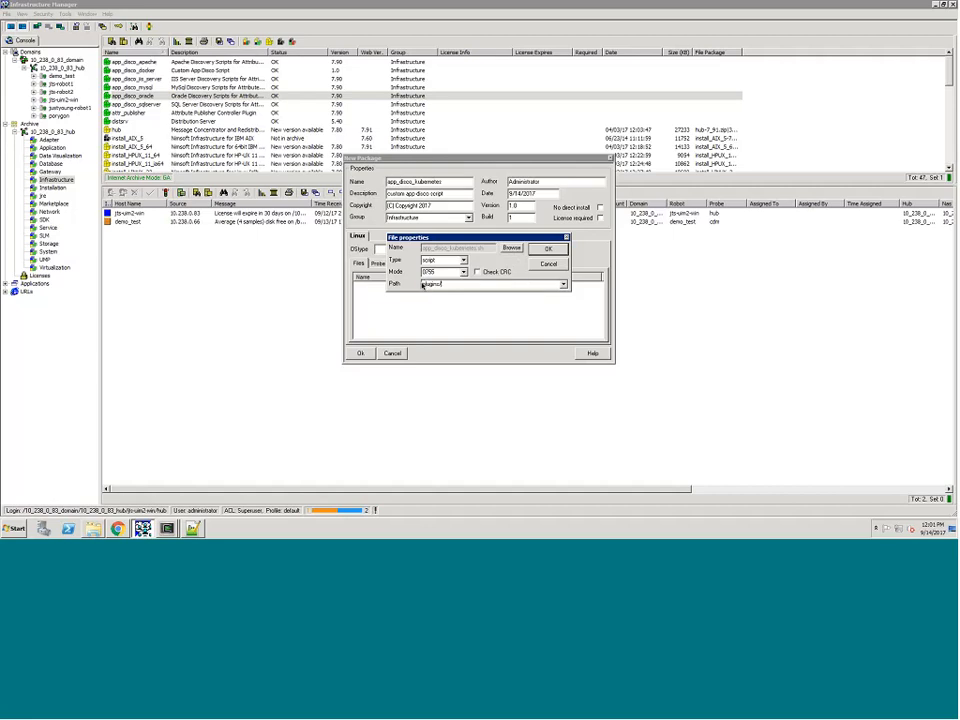
type("alt")
type("r_publisher/custo")
type("m_scripts")
left_click(548, 249)
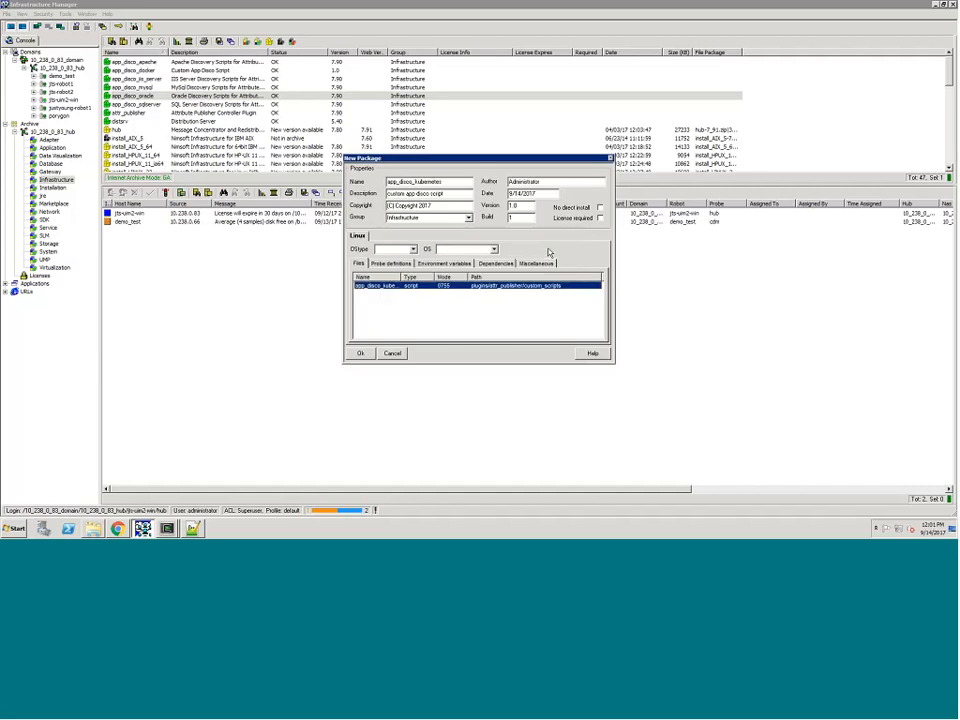
Step: Start adding a second file to the Linux section and choose attr_publisher (2).cfx from the Desktop folder
right_click(438, 322)
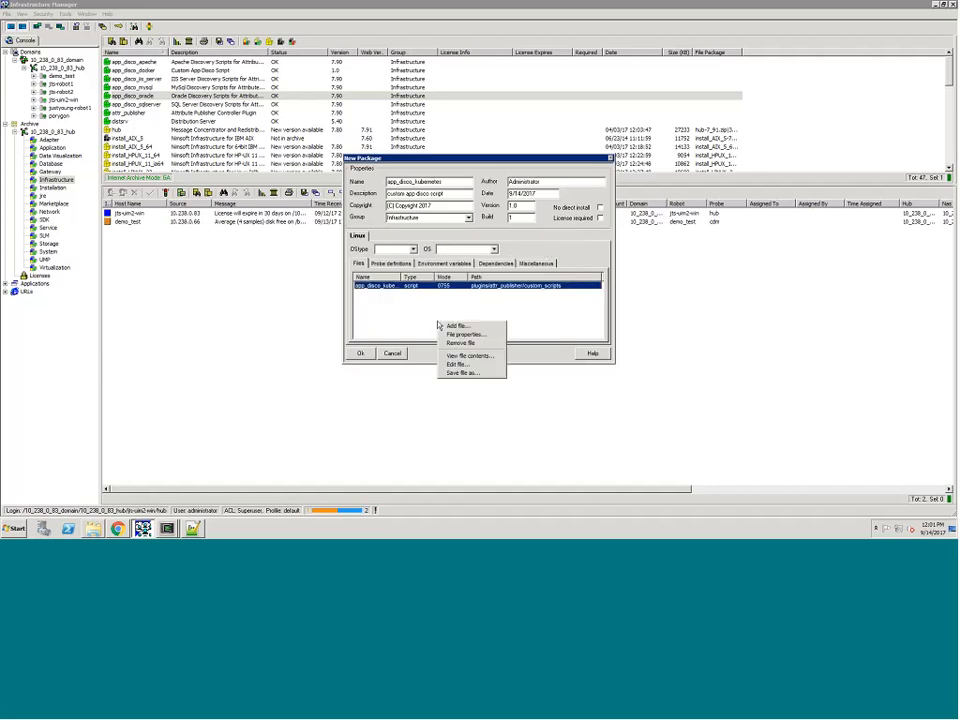
left_click(457, 334)
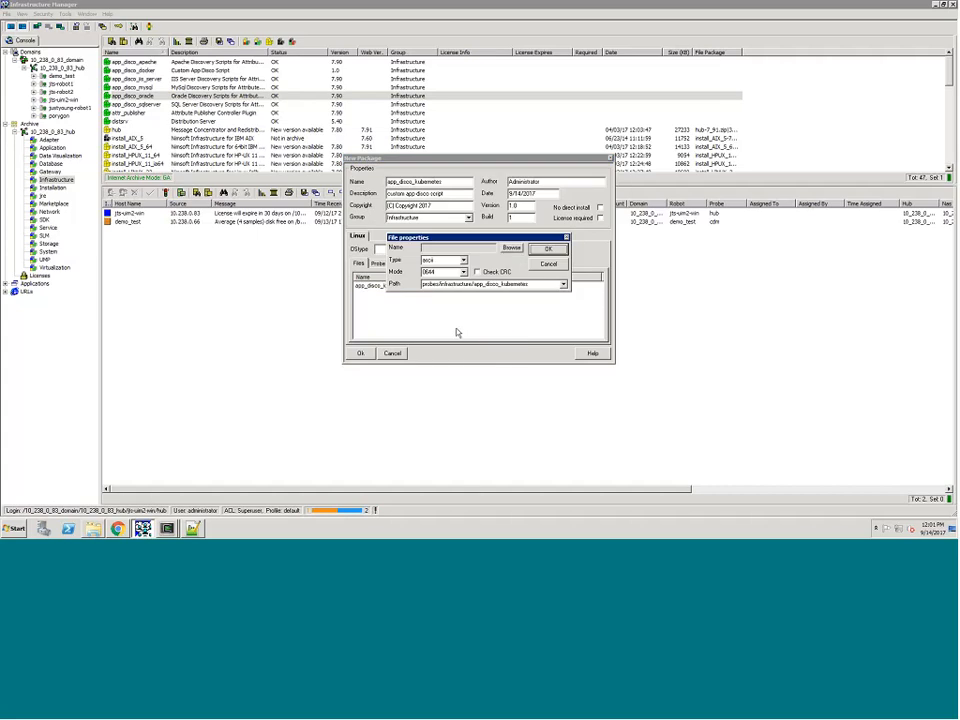
left_click(511, 247)
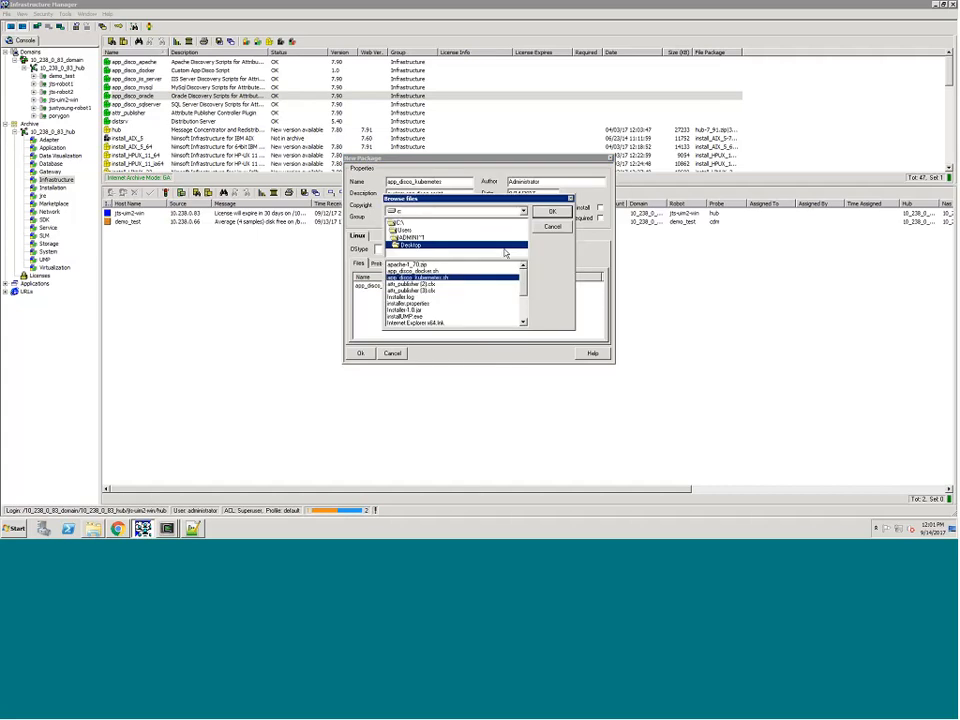
double_click(435, 278)
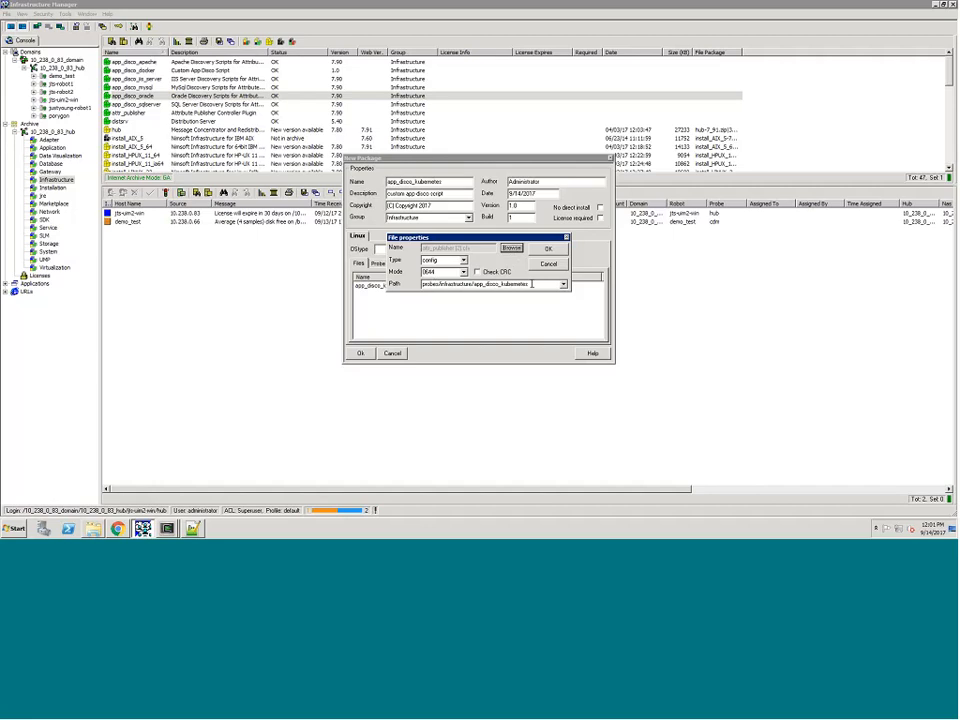
Step: Set the config file's path to plugins/attr_publisher, consulting the open .cfx file, and confirm its file properties
double_click(532, 284)
type("plu")
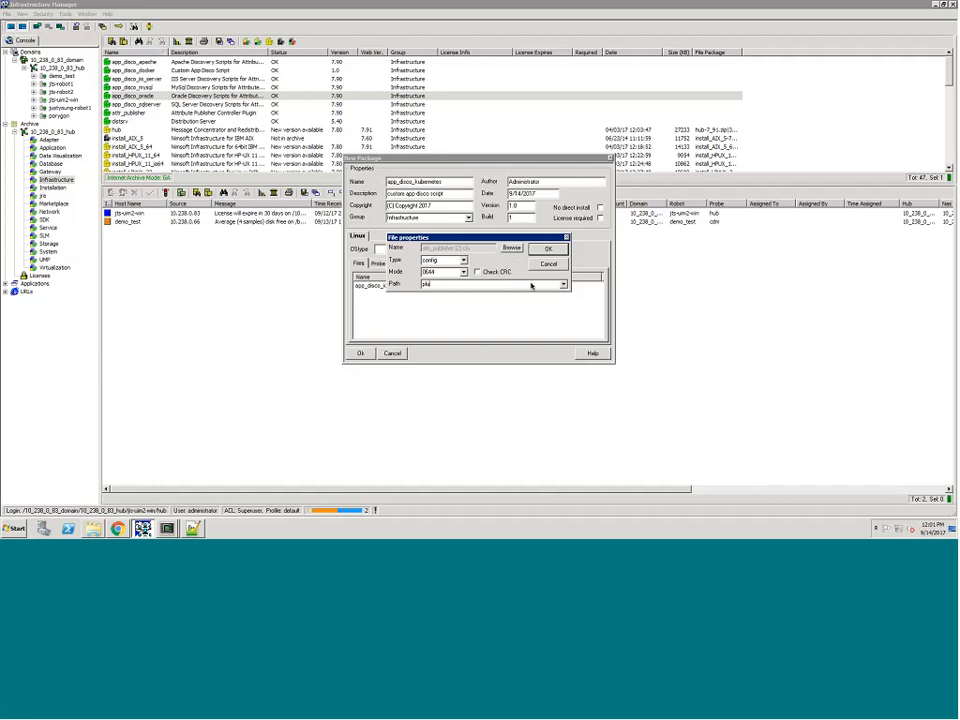
type("g")
left_click(201, 529)
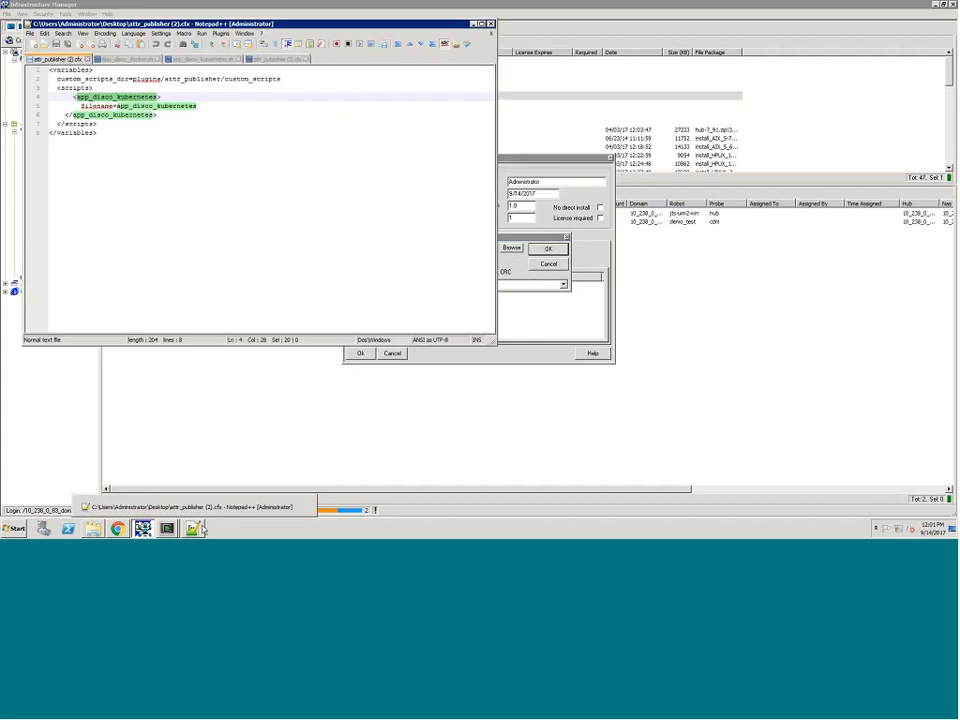
left_click(193, 529)
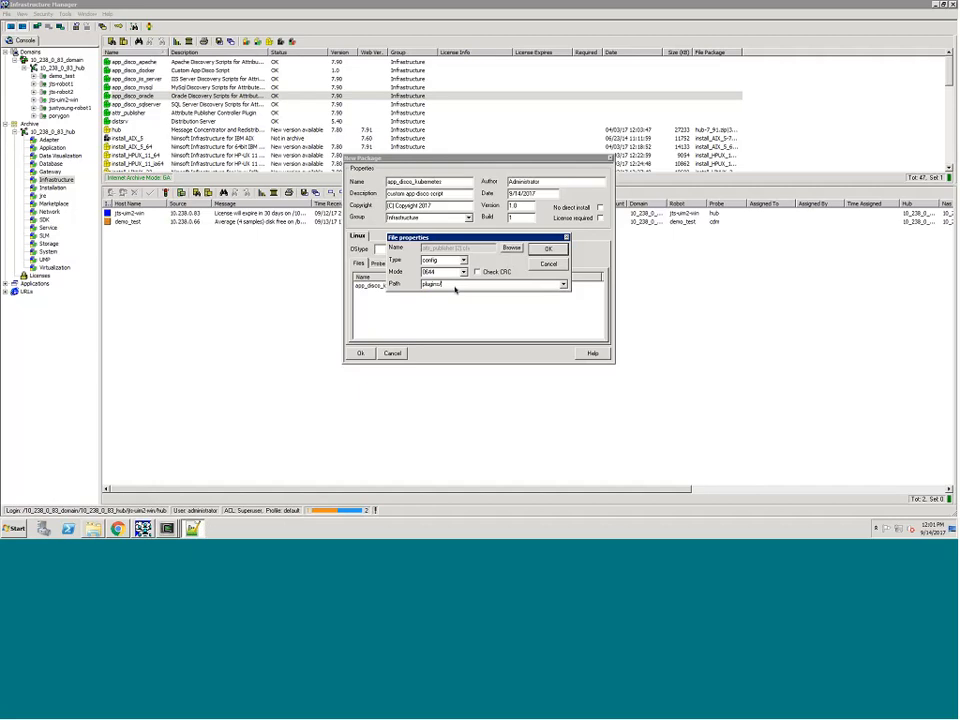
type("attr_publisher")
left_click(548, 249)
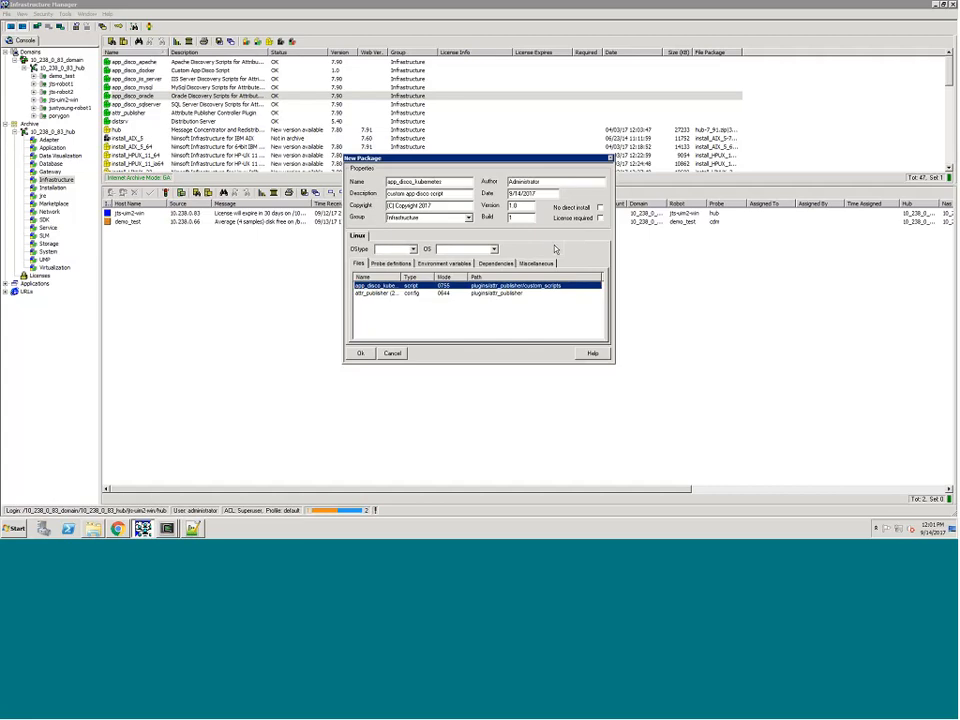
Step: Set the Linux section's OS type to unix
left_click(412, 249)
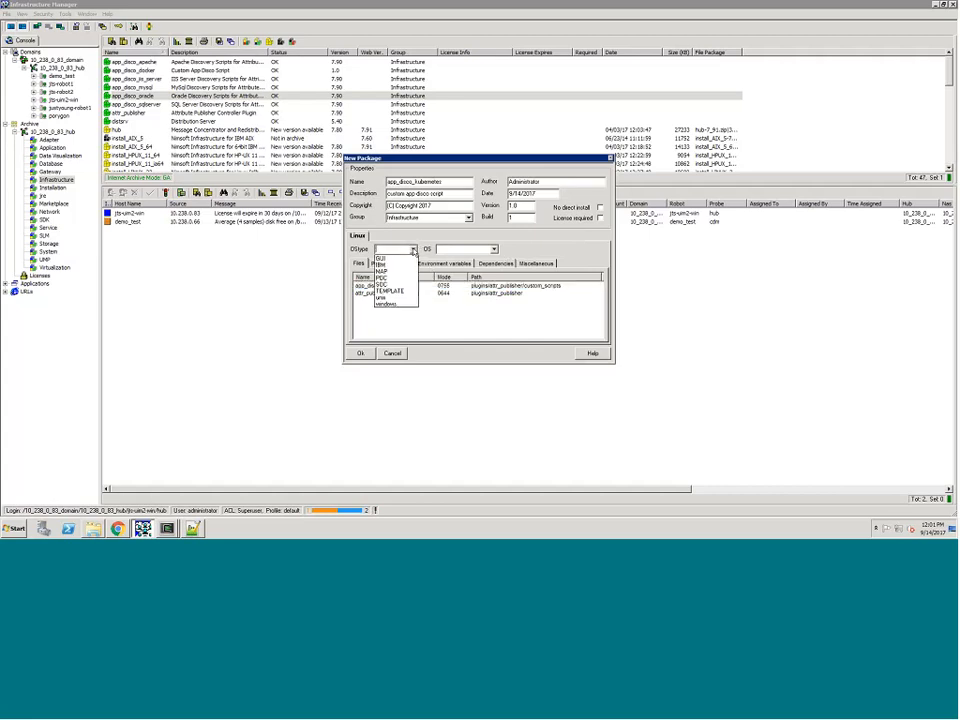
left_click(392, 298)
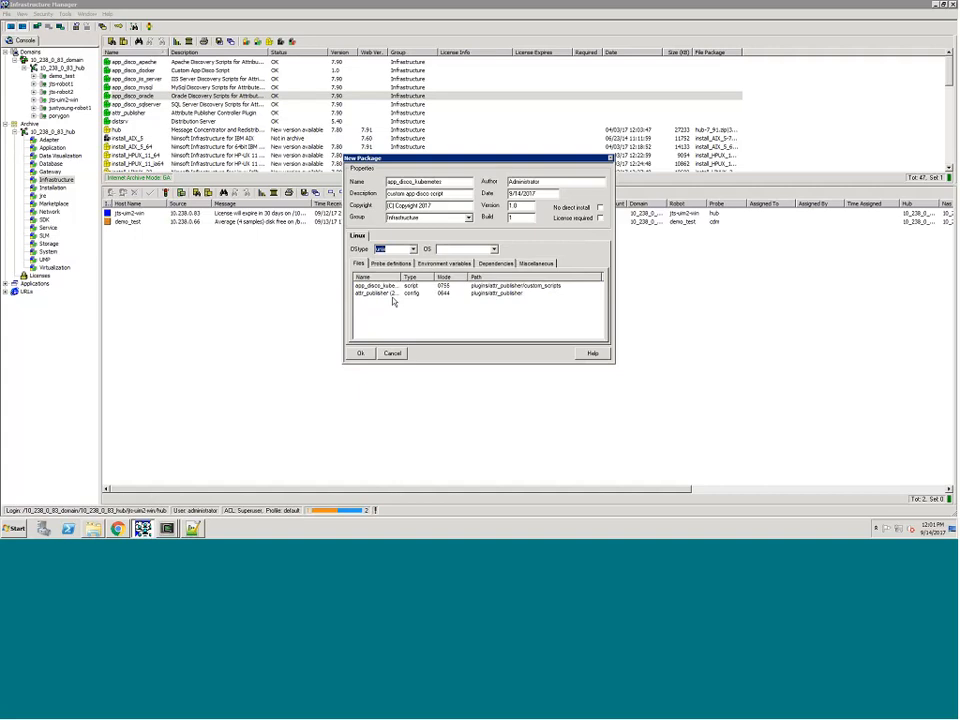
left_click(534, 256)
Step: Add a dependency on attr_publisher version 7.90 to the Linux section
left_click(496, 263)
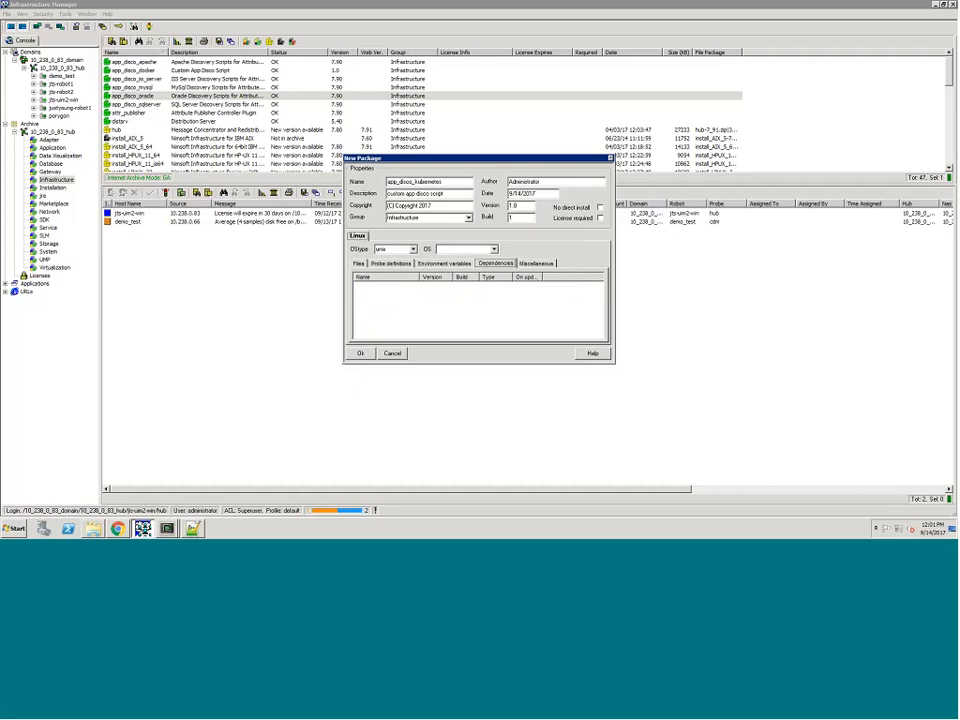
right_click(471, 297)
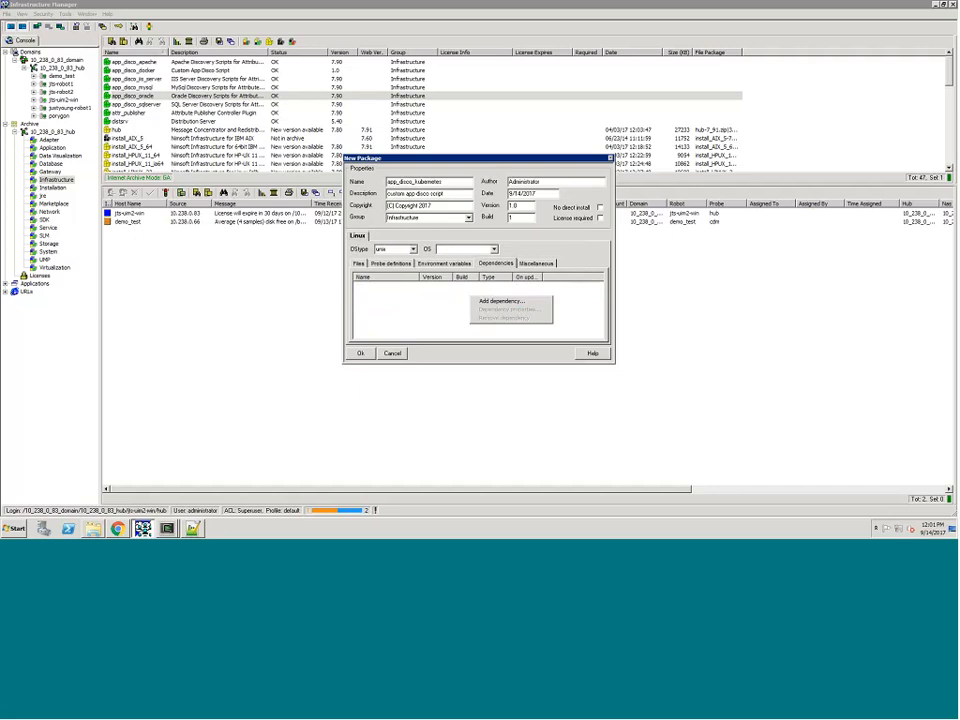
left_click(500, 300)
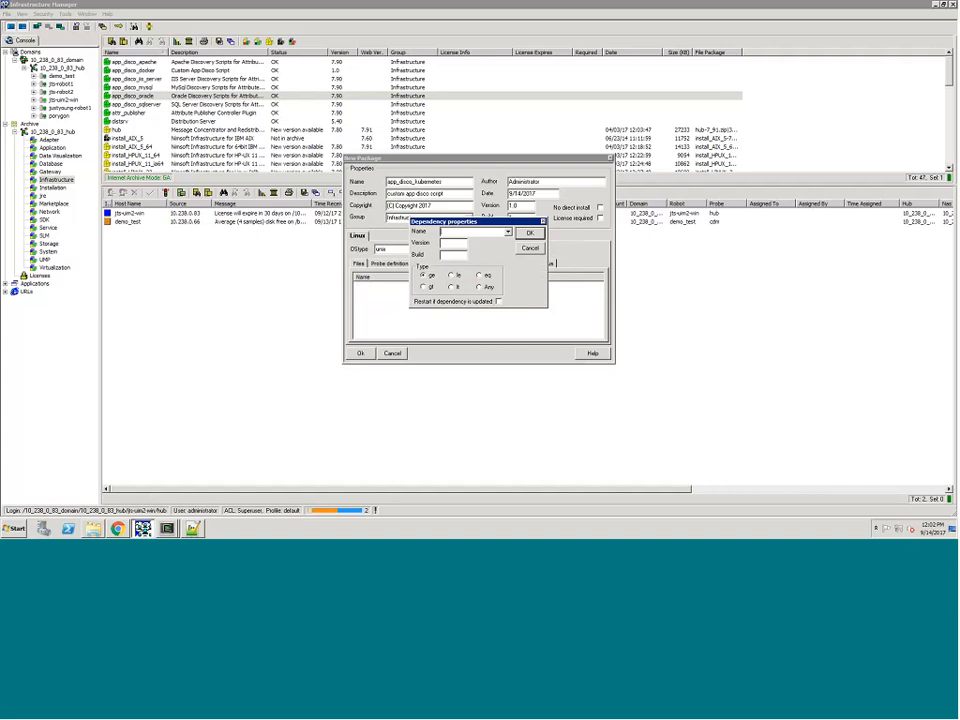
type("uni")
left_click(460, 244)
type("7.90")
left_click(531, 233)
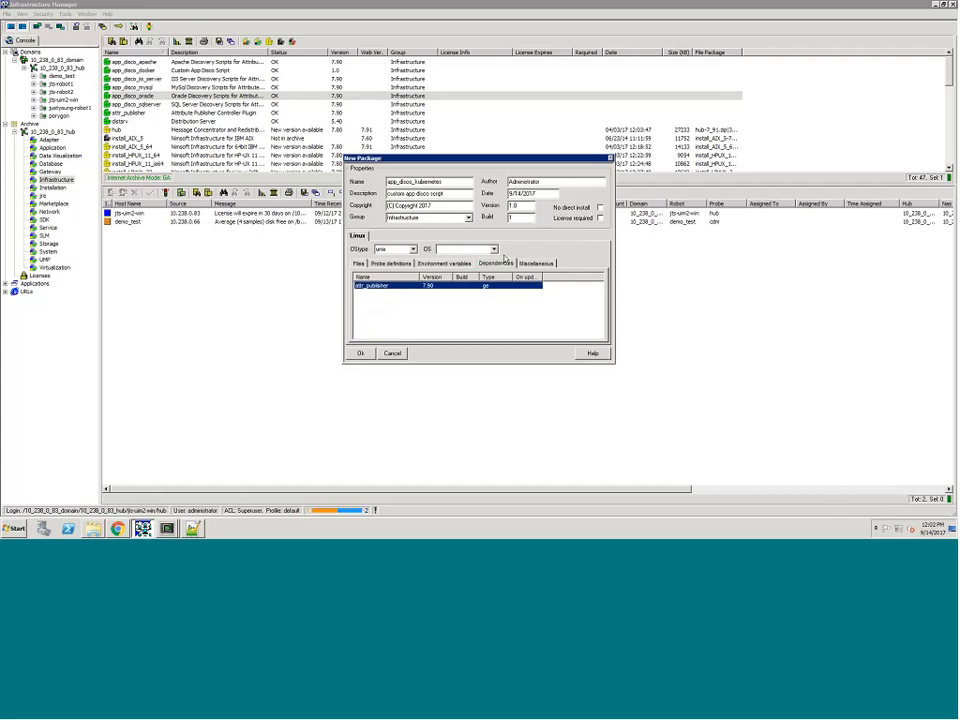
Step: Save the new app_disco_kubernetes package and reopen it from the archive for editing
left_click(363, 354)
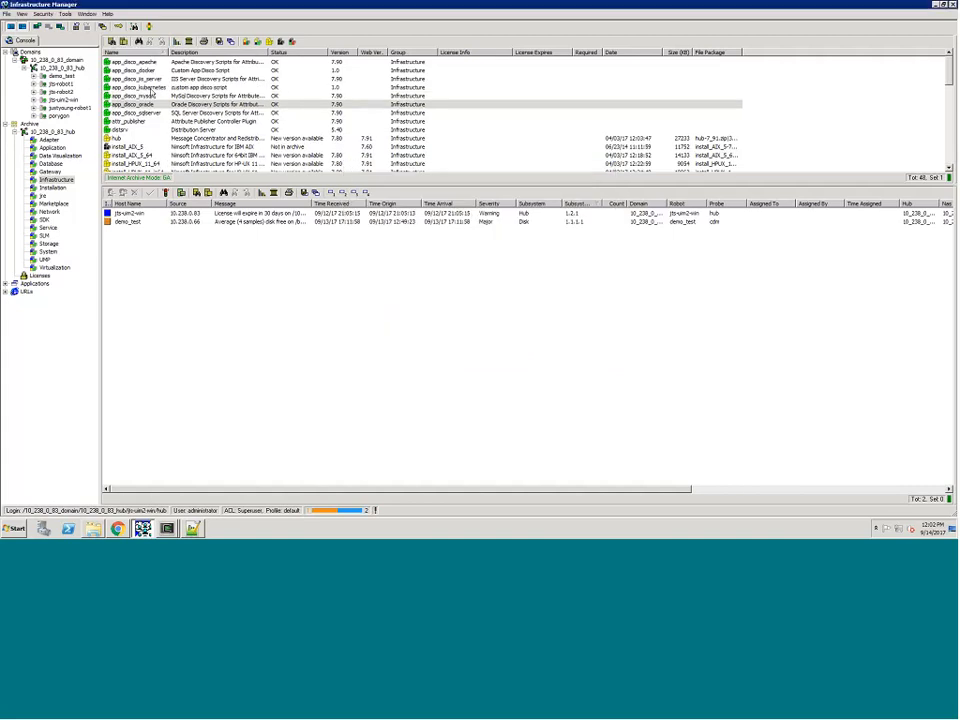
left_click(152, 88)
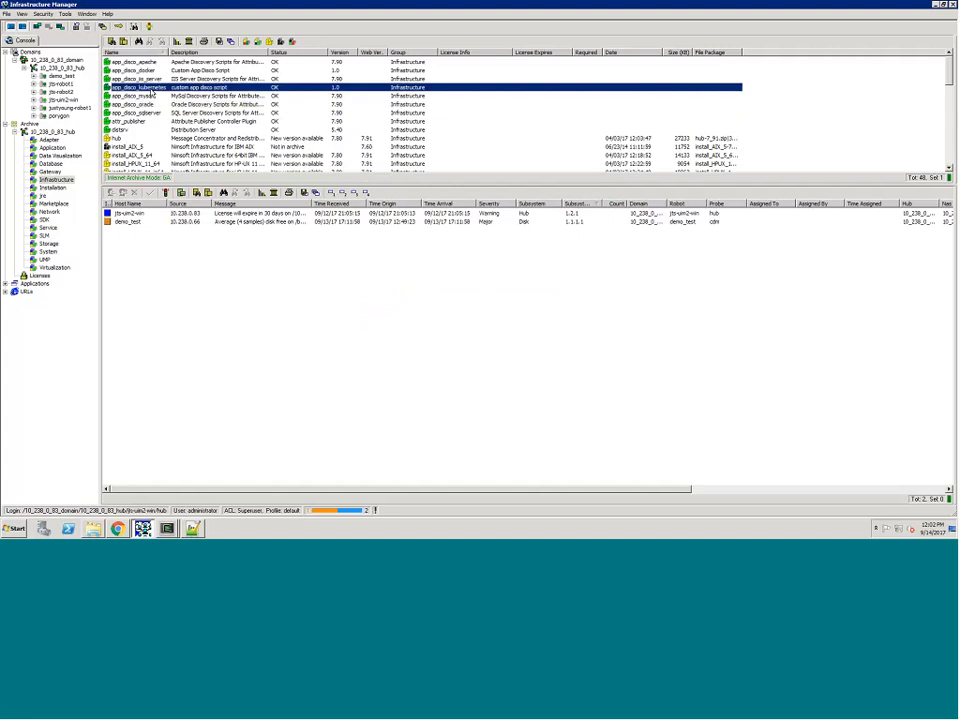
right_click(151, 92)
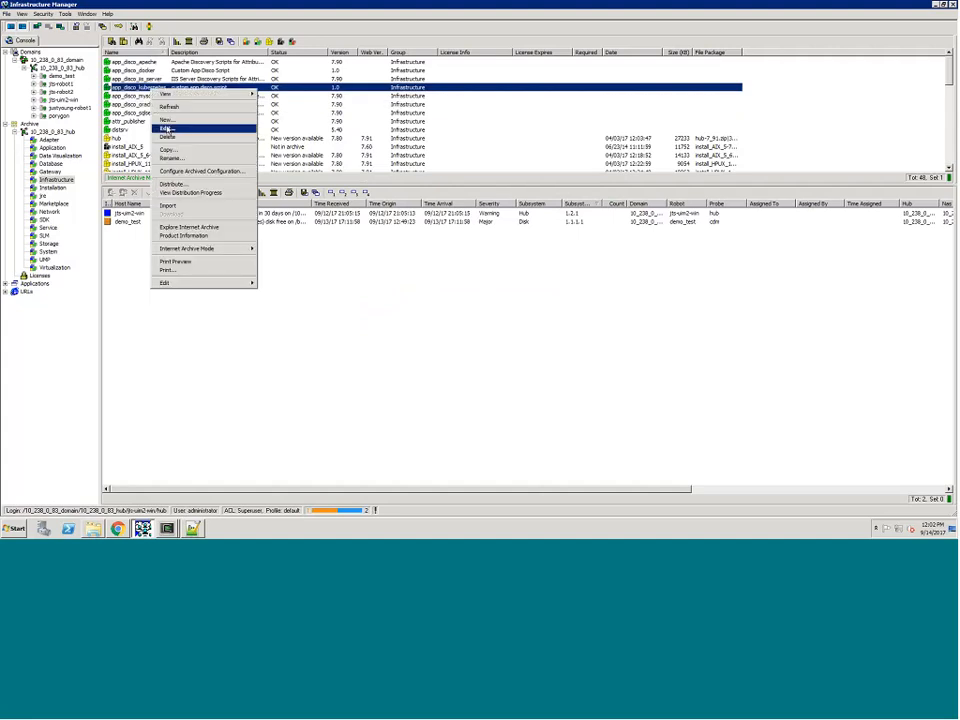
left_click(167, 128)
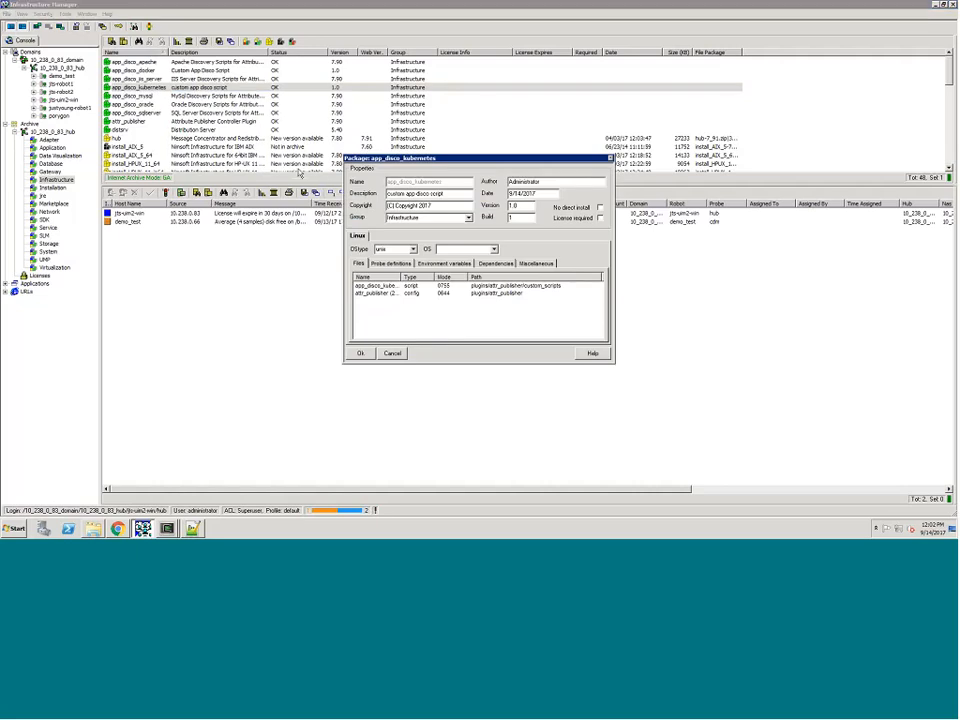
left_click(379, 239)
right_click(358, 237)
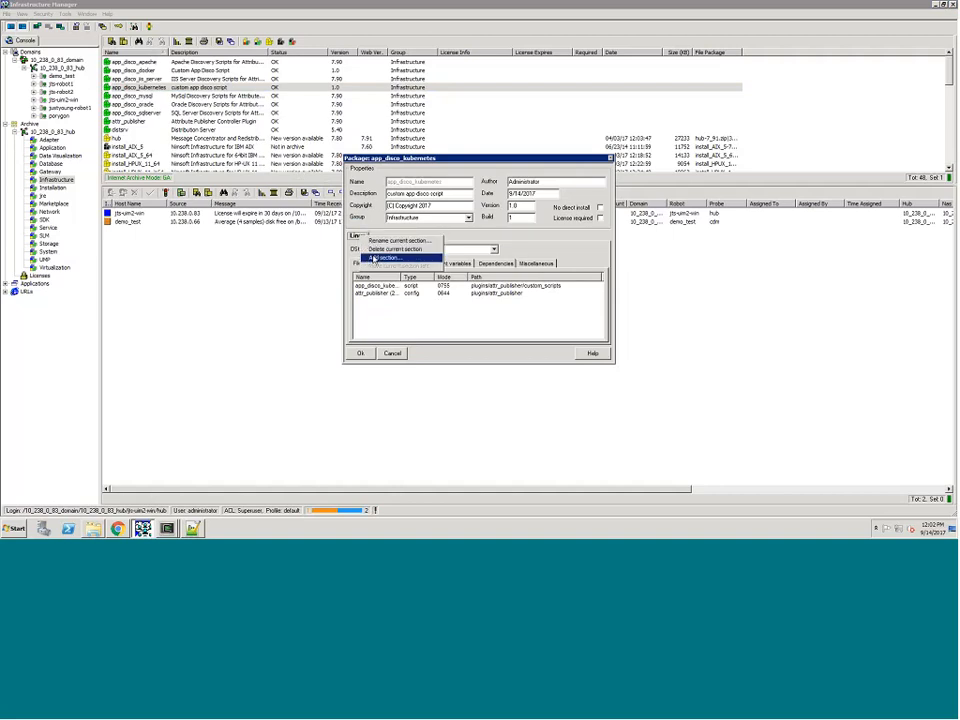
left_click(374, 258)
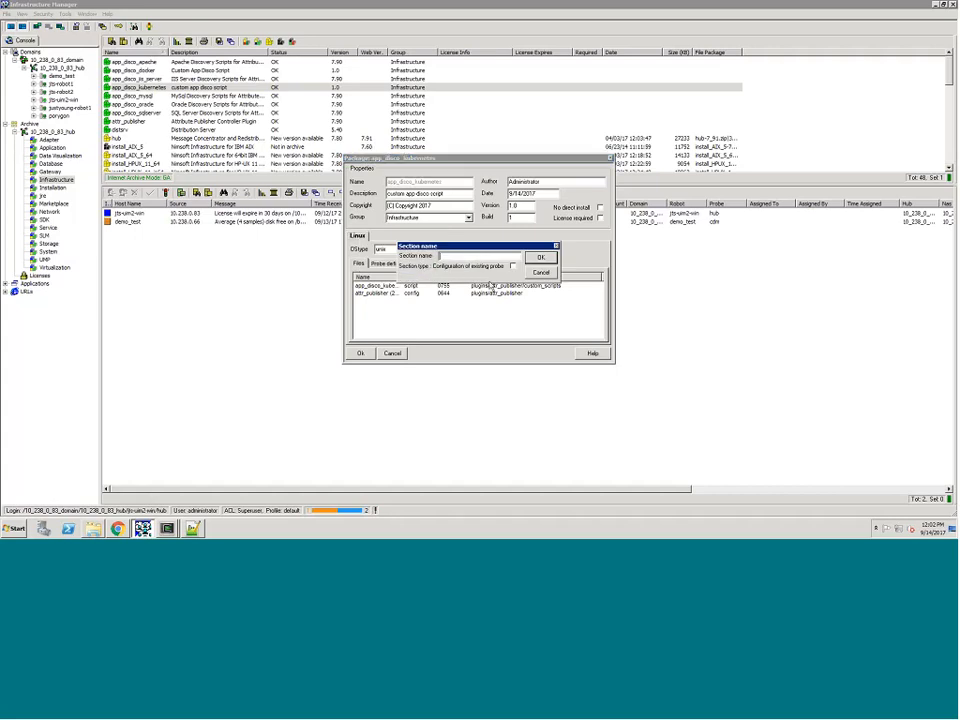
type("windows")
left_click(540, 273)
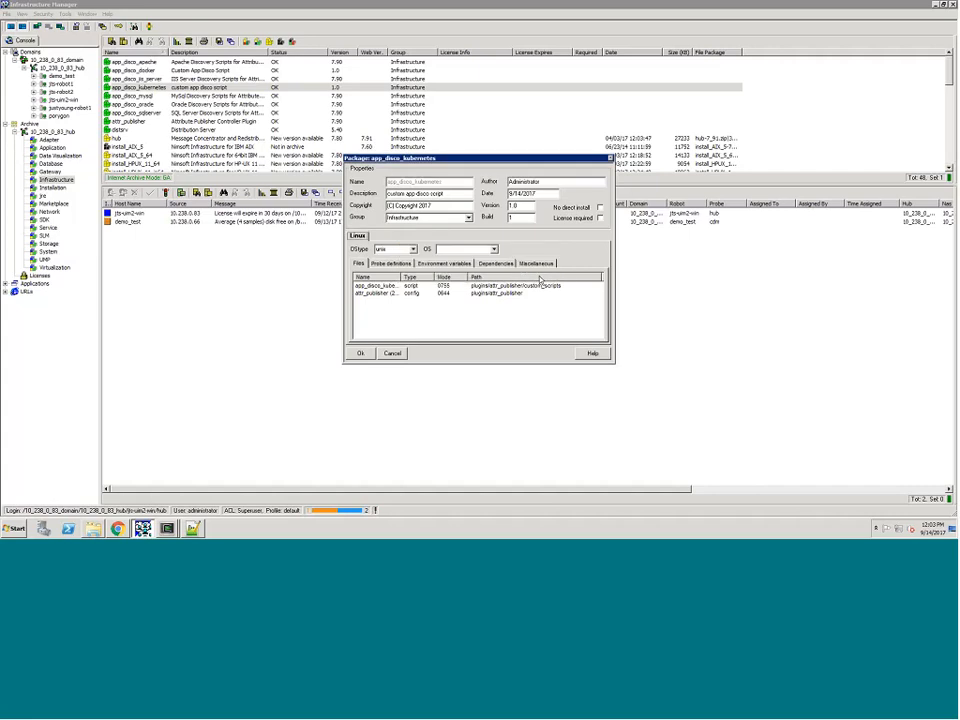
left_click(361, 353)
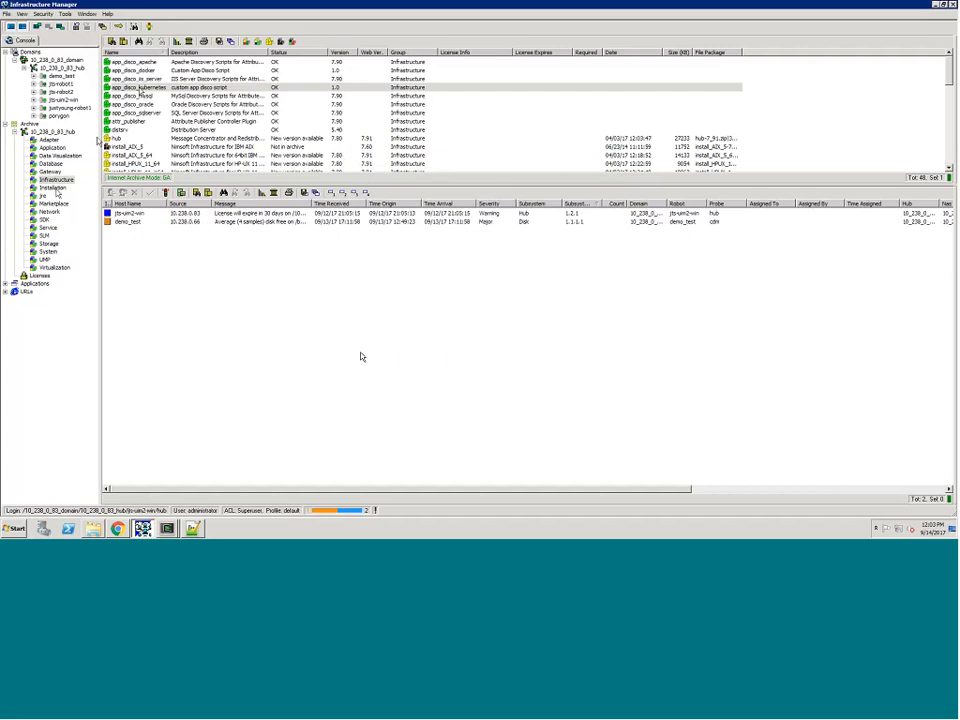
Step: Review the contents of the discovery script stored in the app_disco_kubernetes package, then close the package
right_click(141, 88)
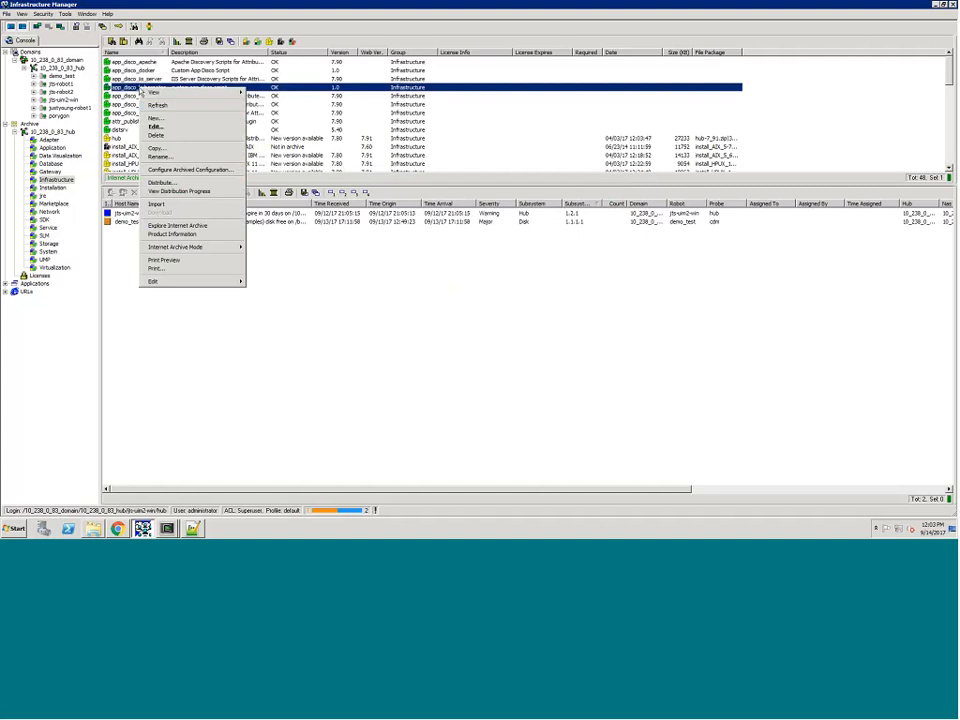
left_click(156, 125)
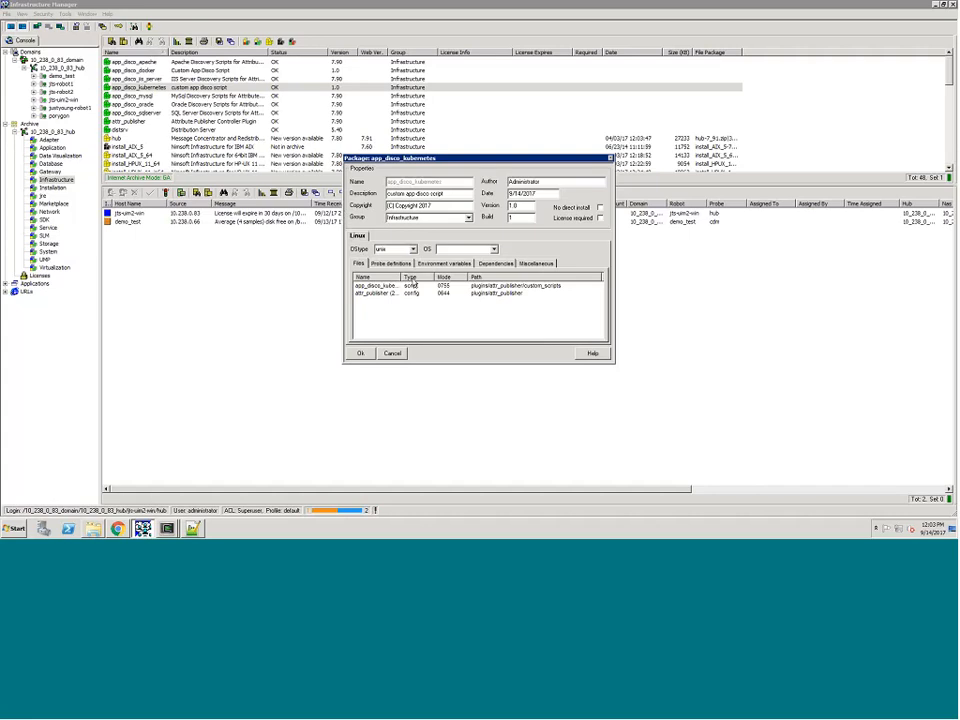
left_click(410, 287)
left_click(410, 288)
right_click(411, 288)
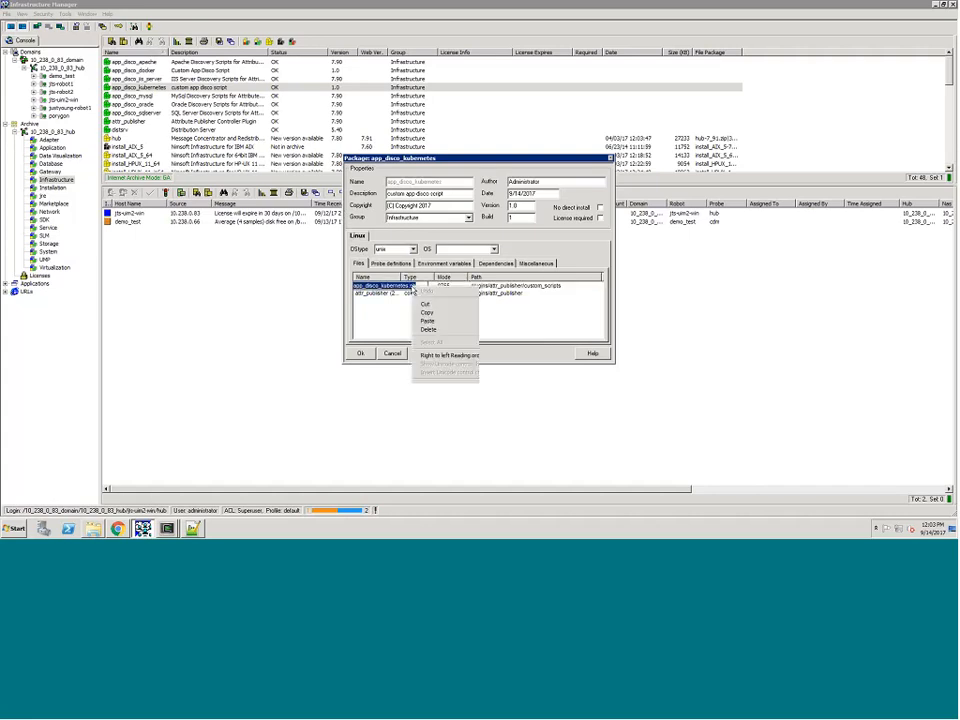
left_click(381, 321)
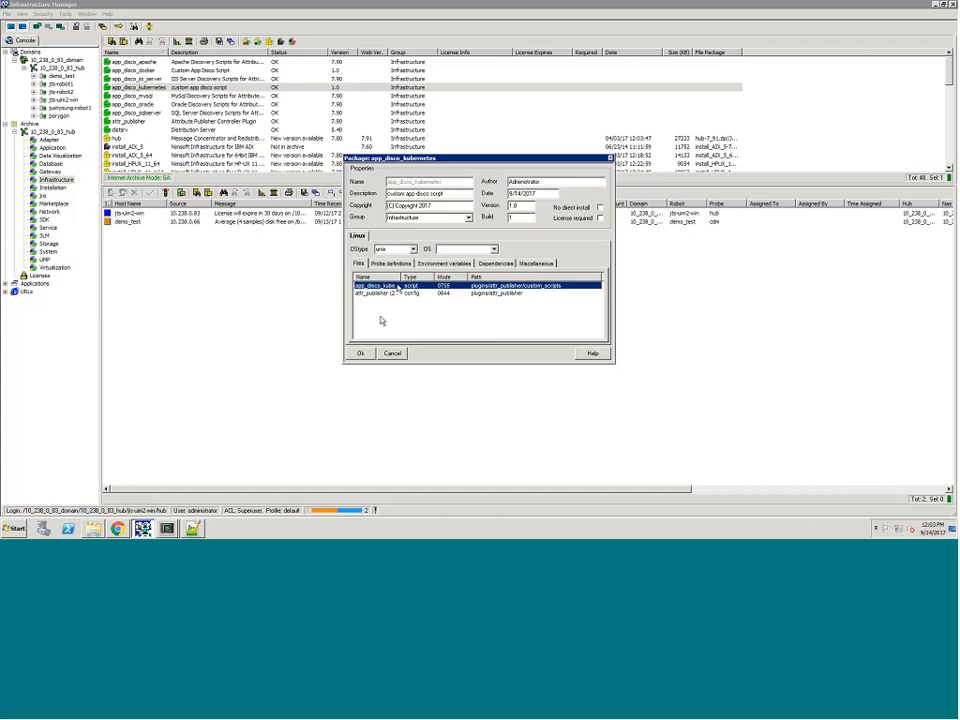
right_click(399, 287)
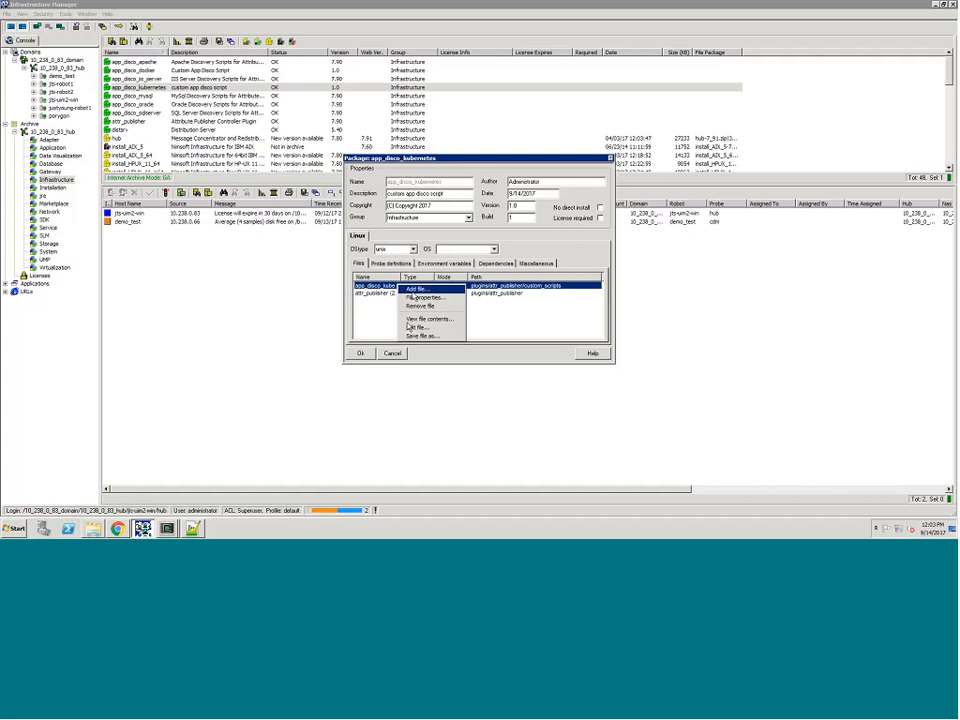
left_click(415, 328)
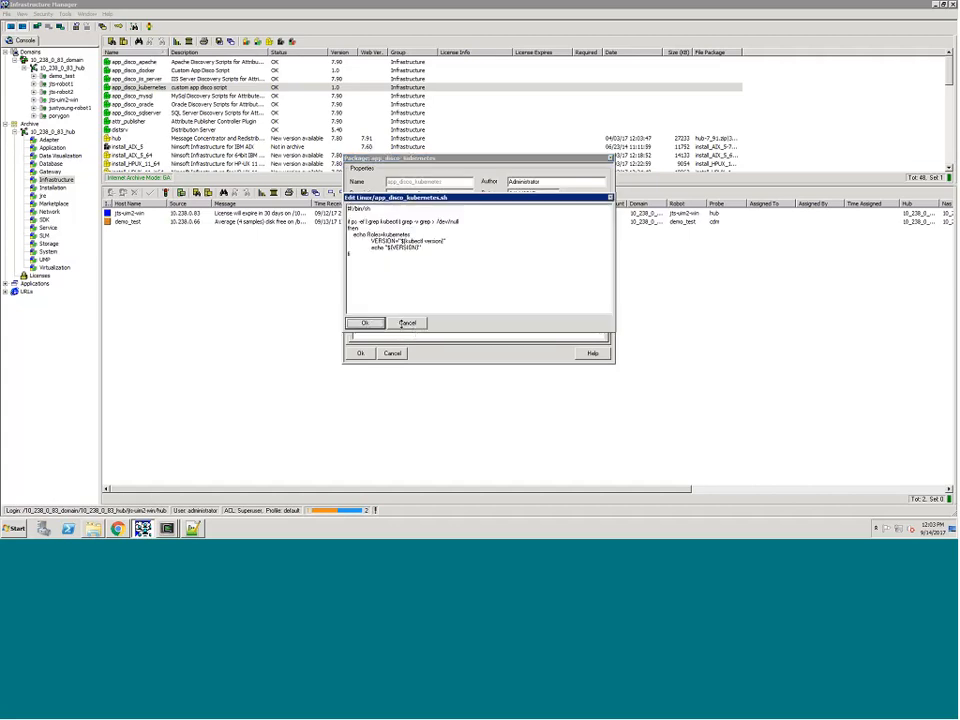
left_click(407, 323)
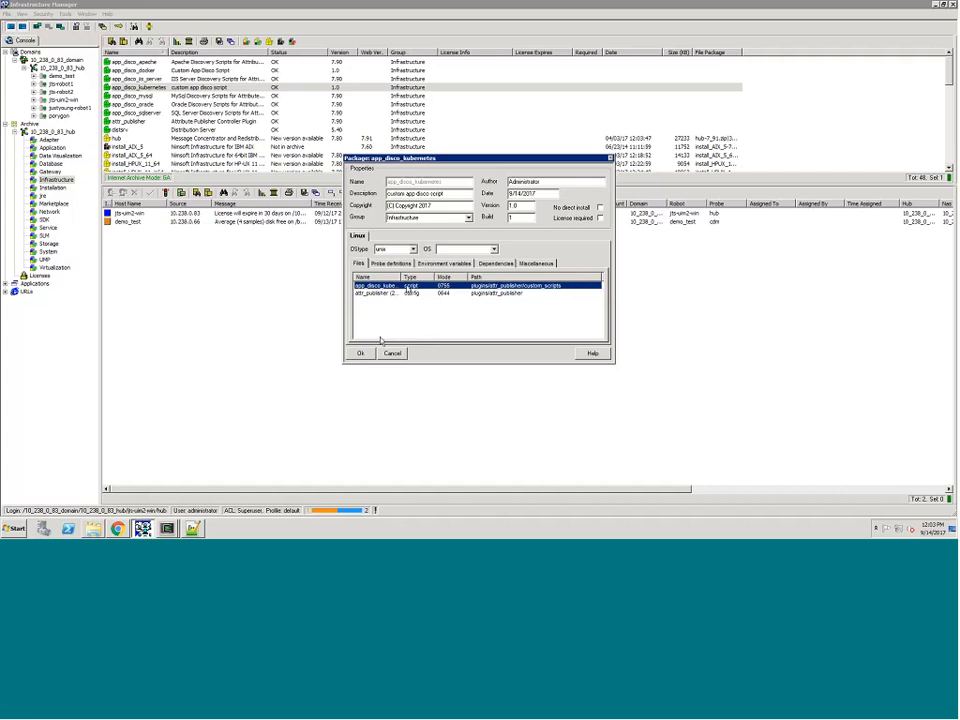
left_click(361, 353)
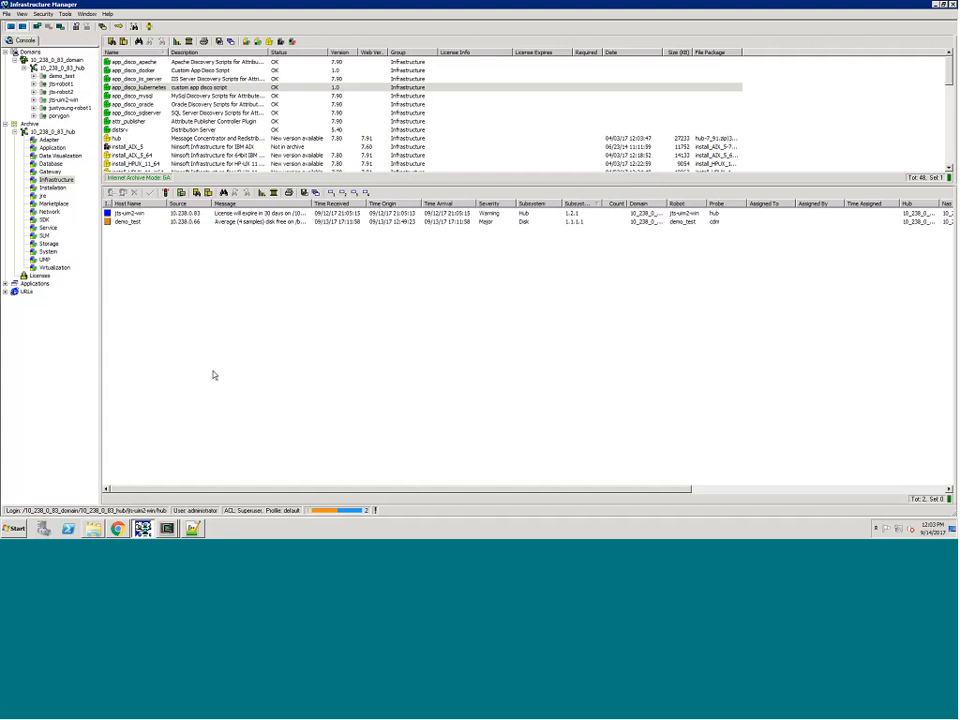
Step: Switch to the UMP home page in Chrome and examine the automatic group configuration, including the Application Discovery groups
left_click(118, 529)
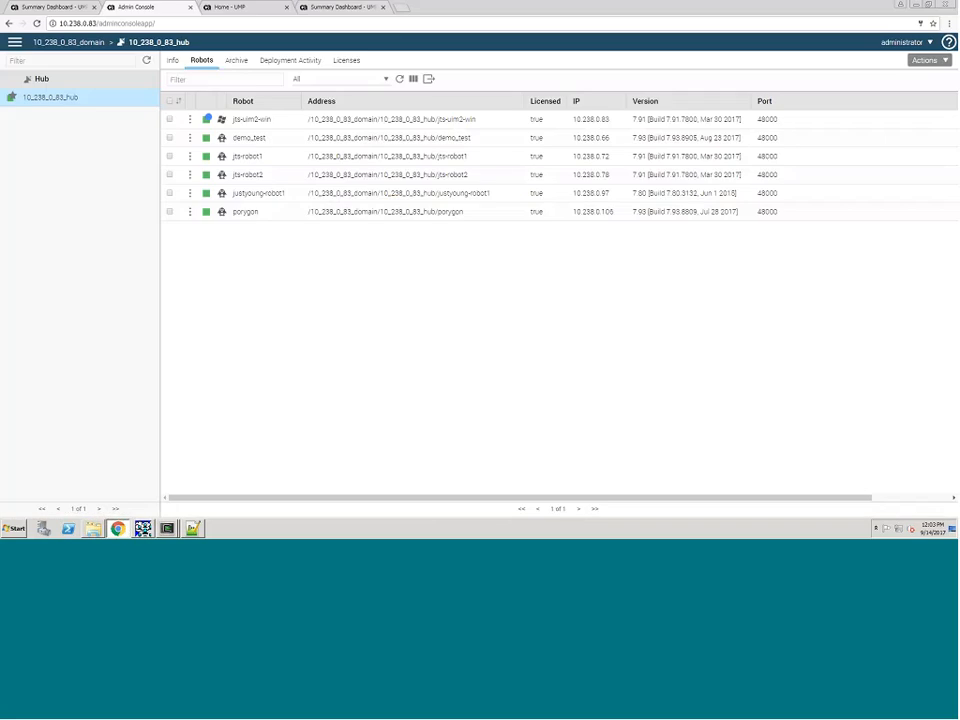
left_click(232, 8)
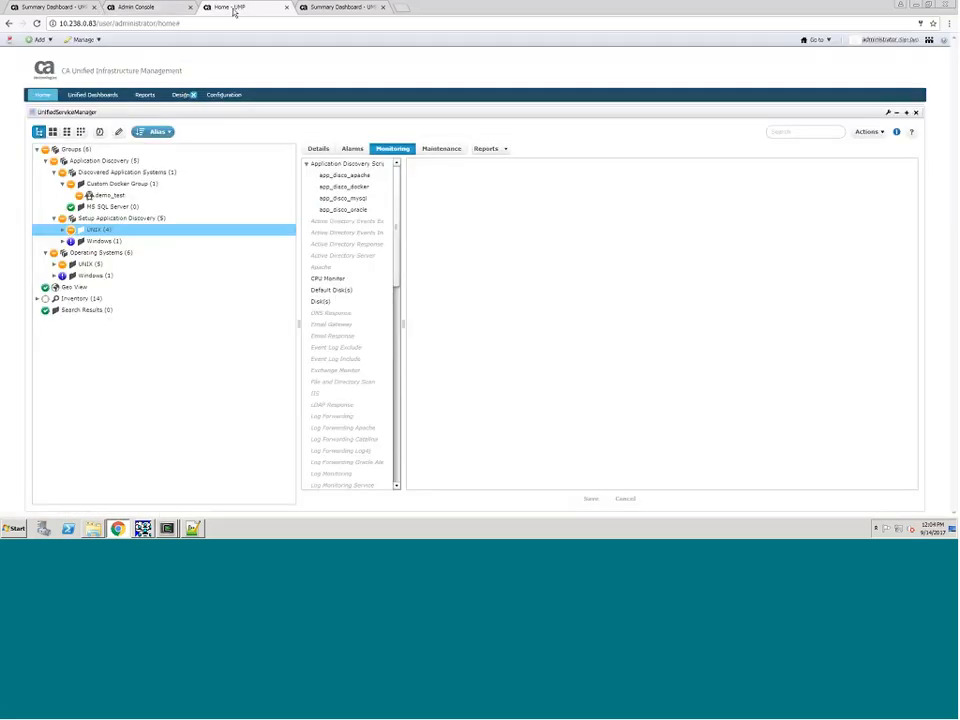
left_click(118, 135)
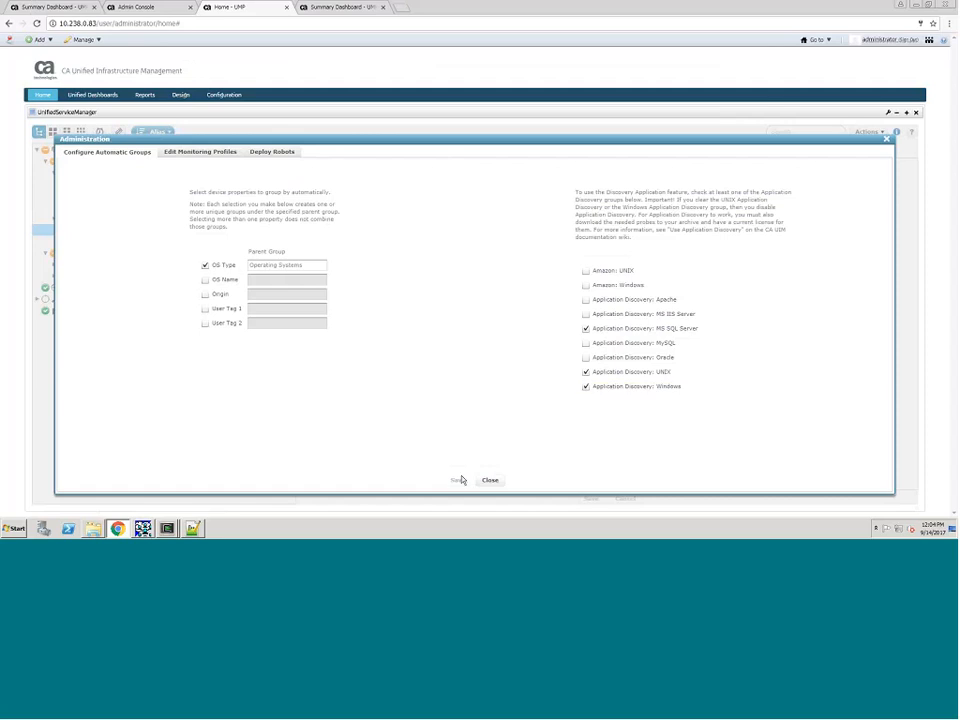
left_click(486, 483)
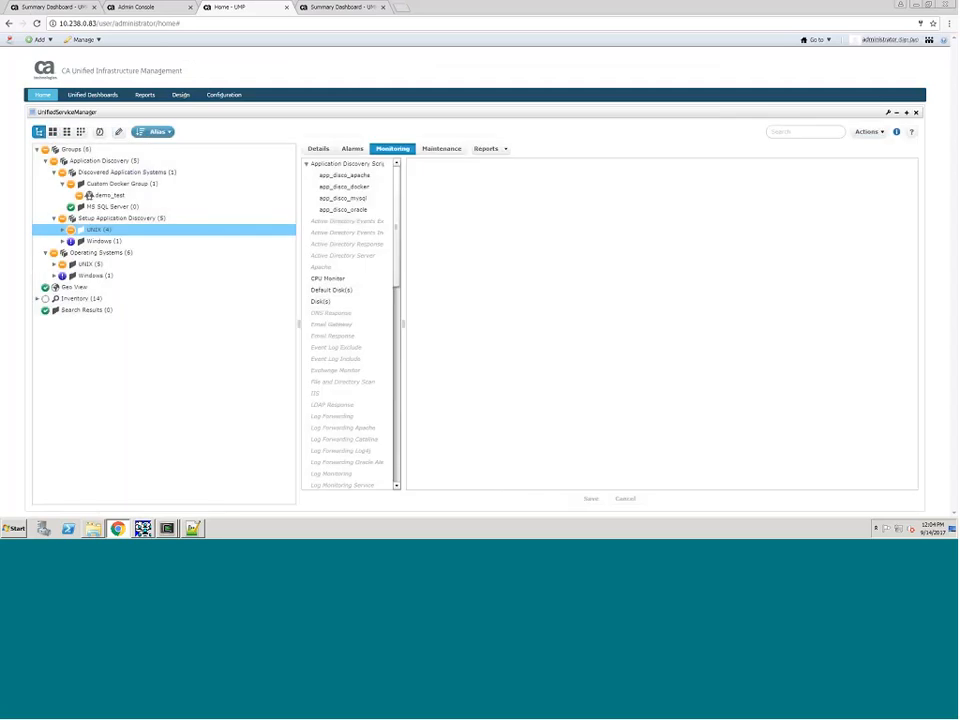
Step: Examine the properties of the Setup Application Discovery group without changing them
left_click(96, 220)
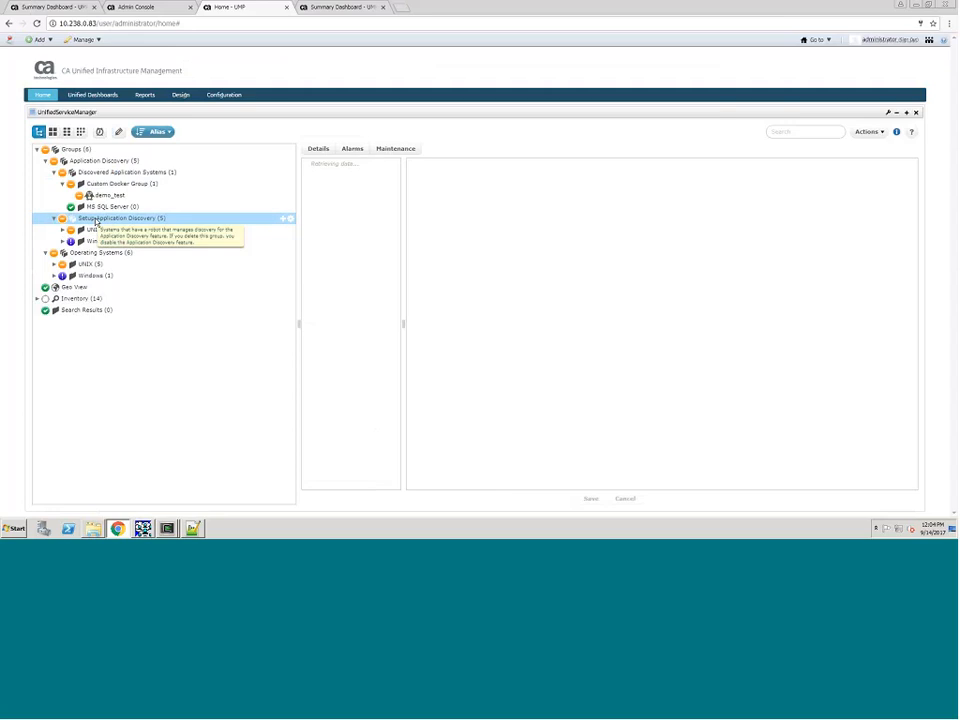
left_click(290, 220)
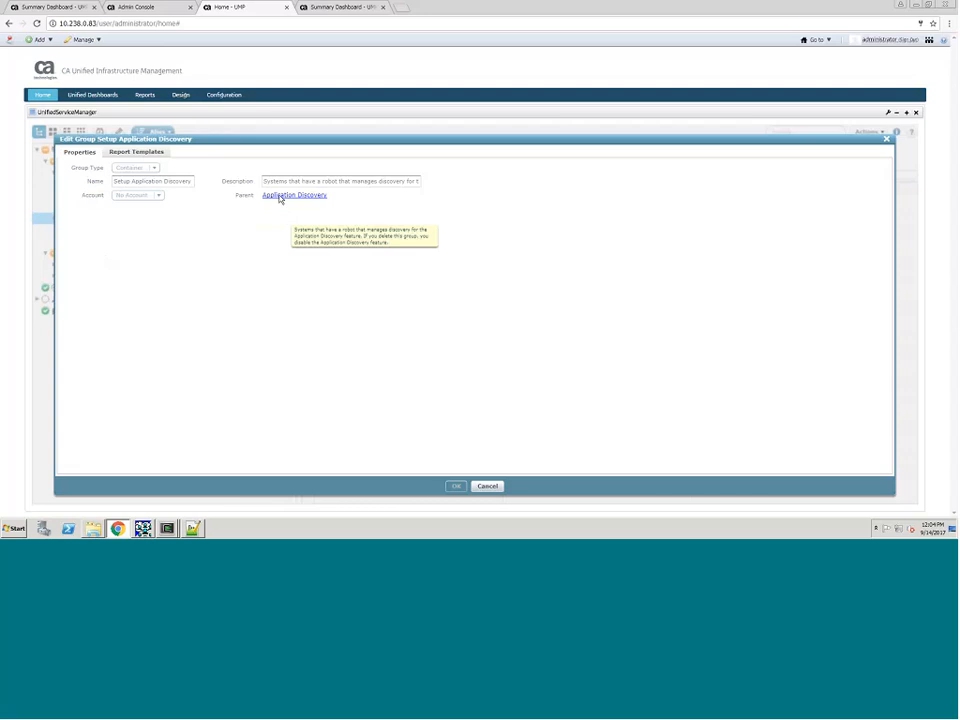
left_click(484, 487)
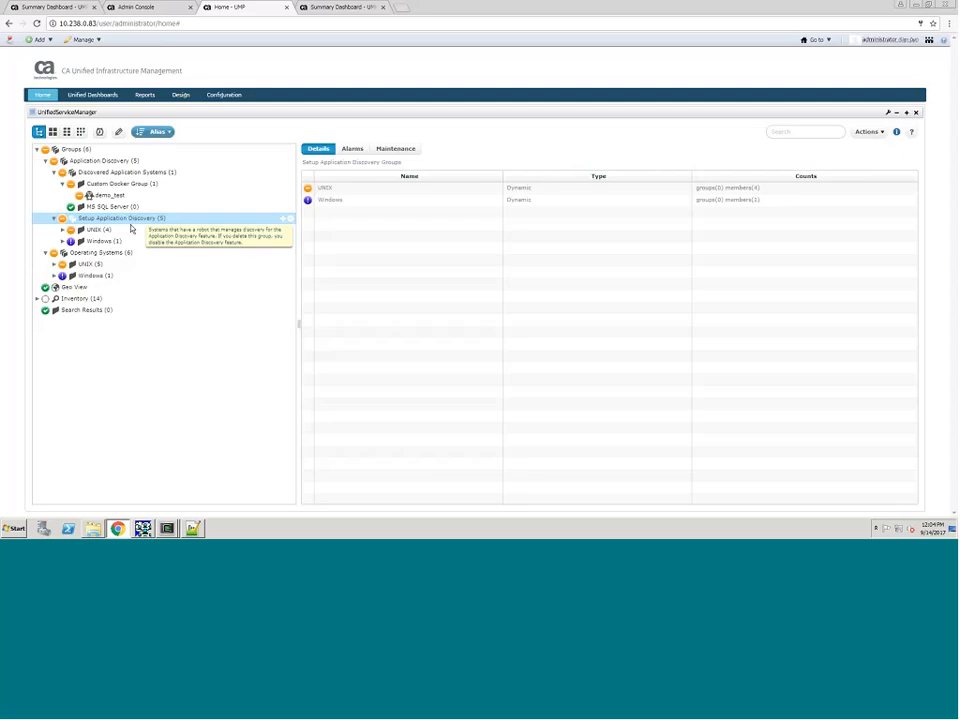
Step: Set the robot version threshold in the SQL query of the UNIX setup discovery group to 7.8 and save the group
left_click(135, 230)
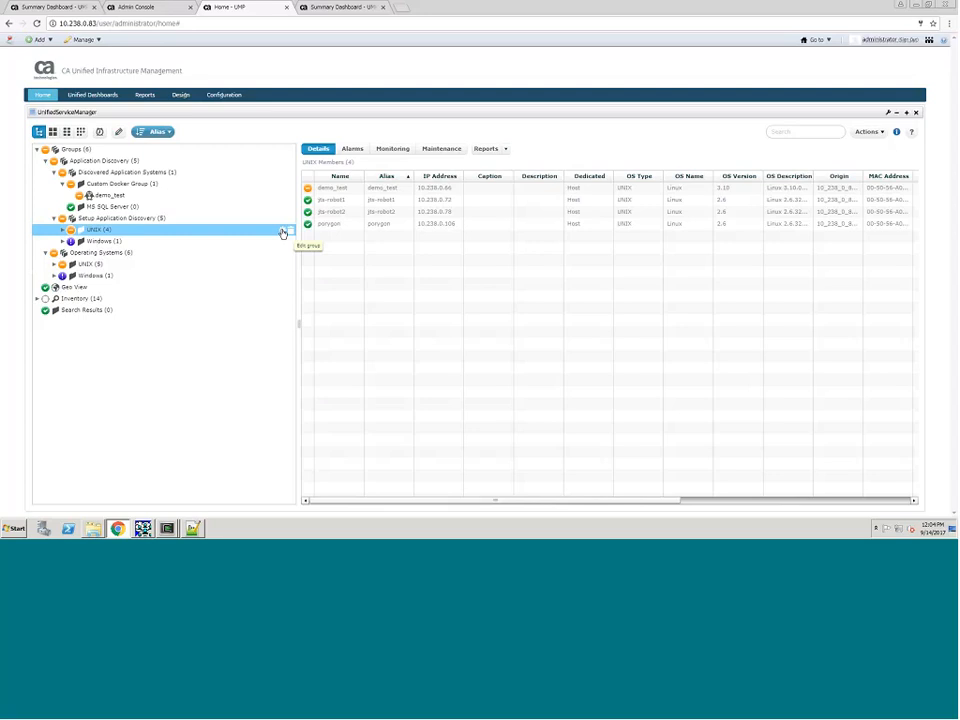
left_click(283, 233)
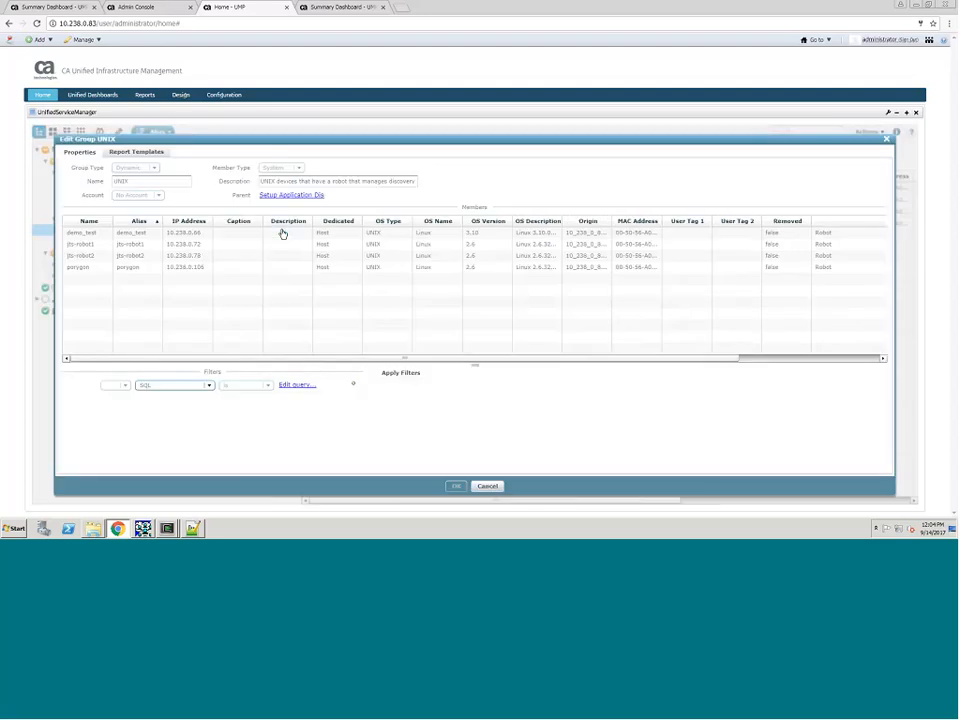
left_click(294, 385)
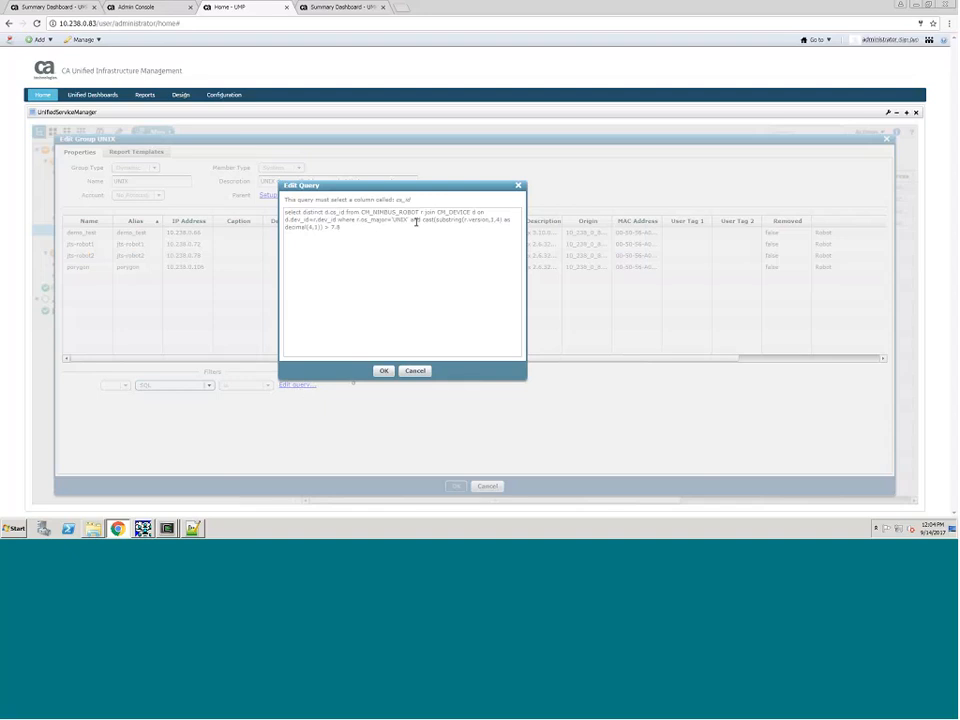
double_click(333, 227)
left_click_drag(335, 227, 343, 229)
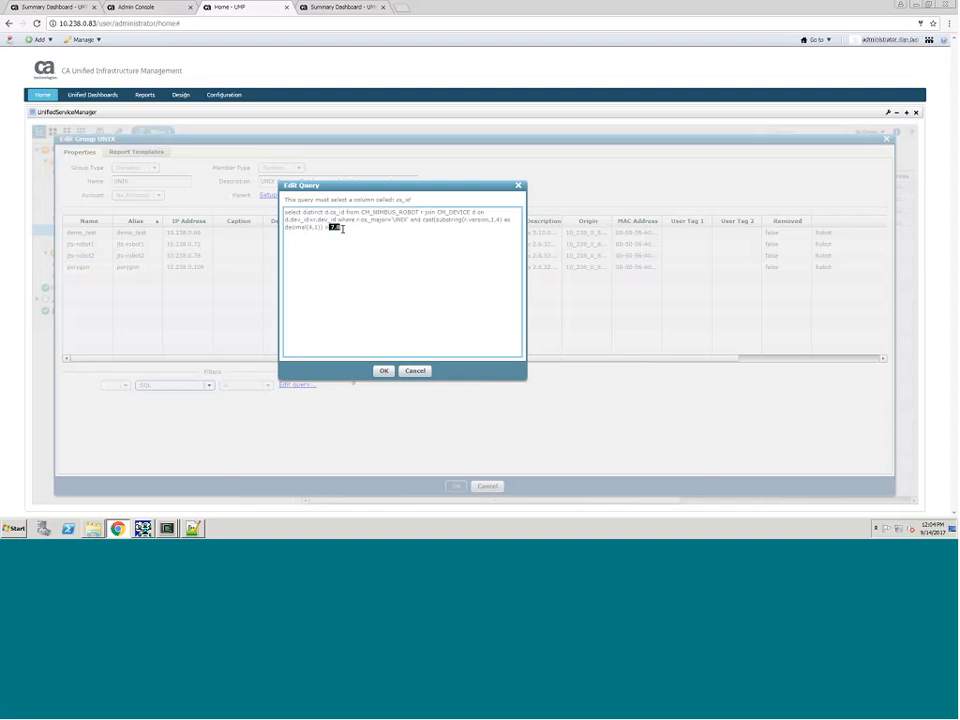
type("7.8")
left_click(382, 373)
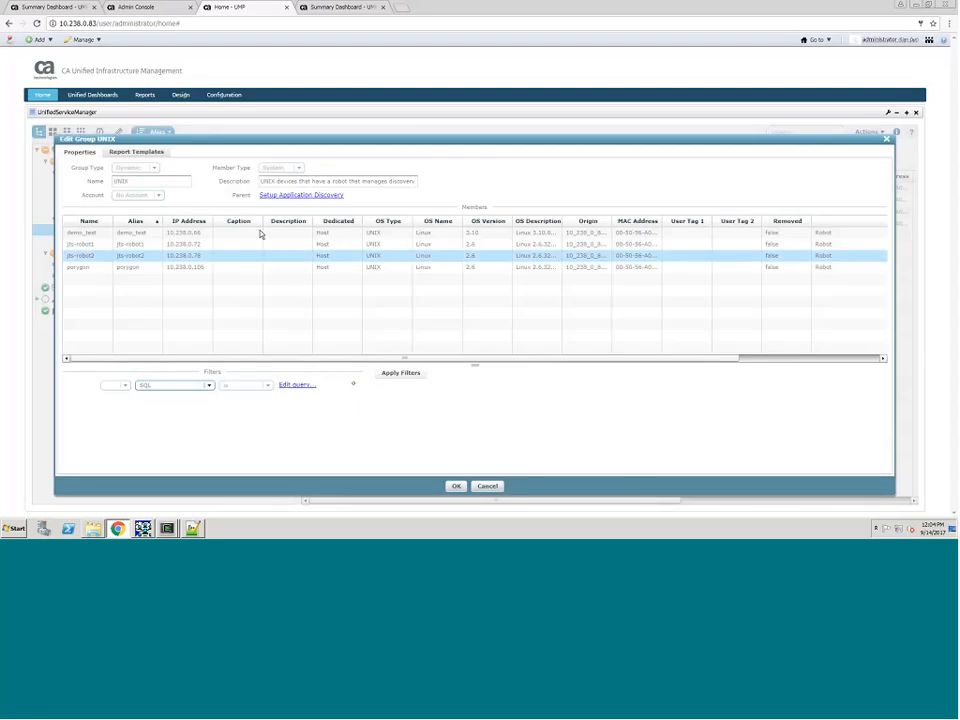
left_click(456, 486)
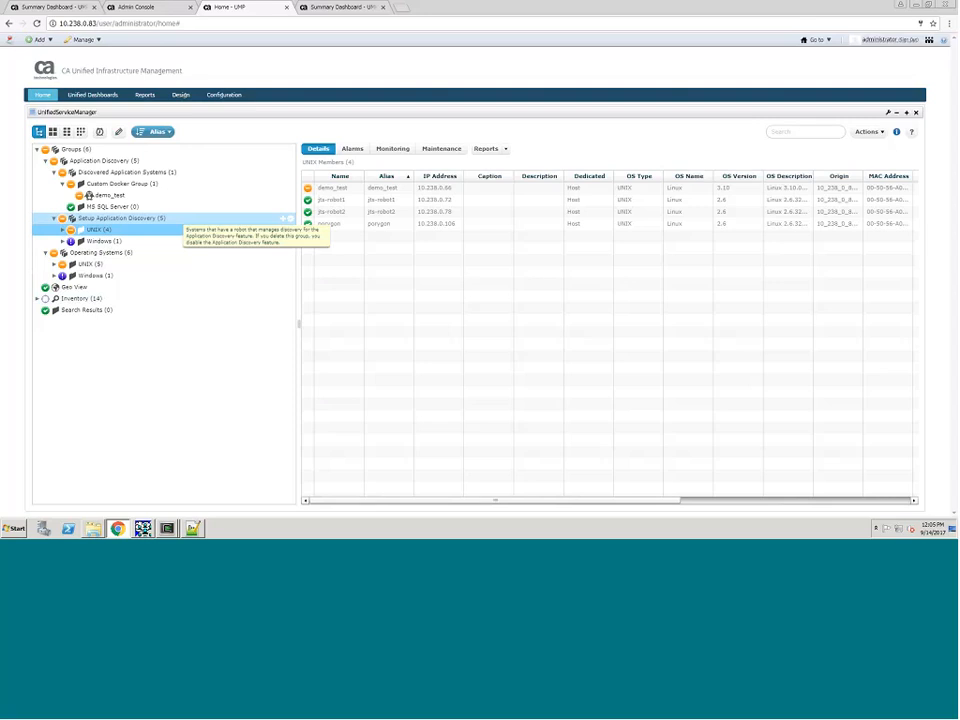
Step: Start a new Application Discovery Scripts monitoring profile for the UNIX setup discovery group
left_click(325, 199)
left_click(395, 150)
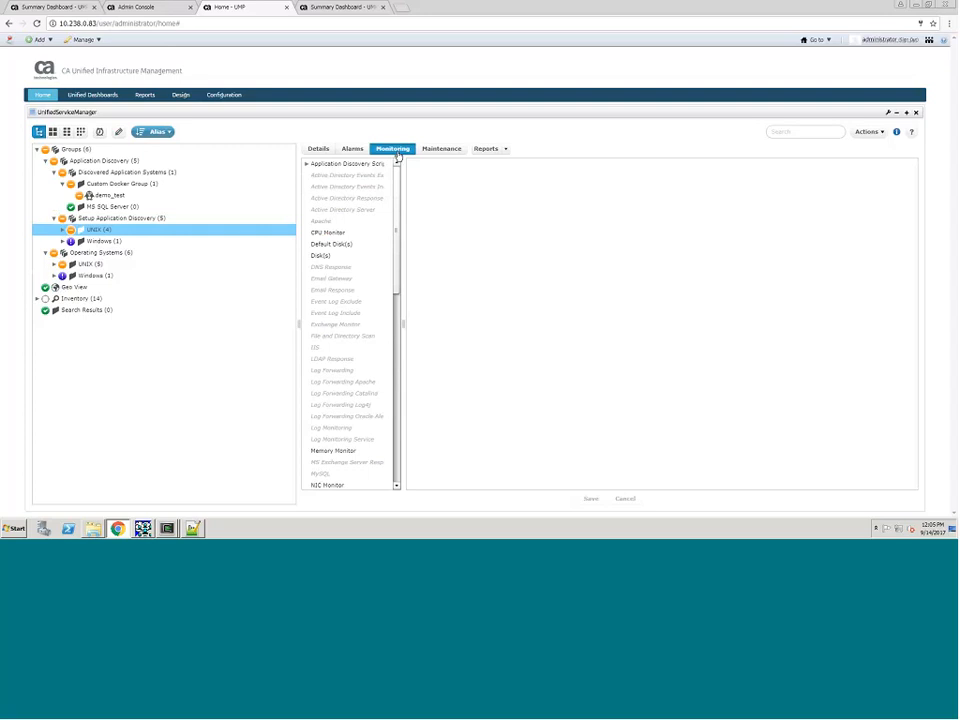
left_click(308, 163)
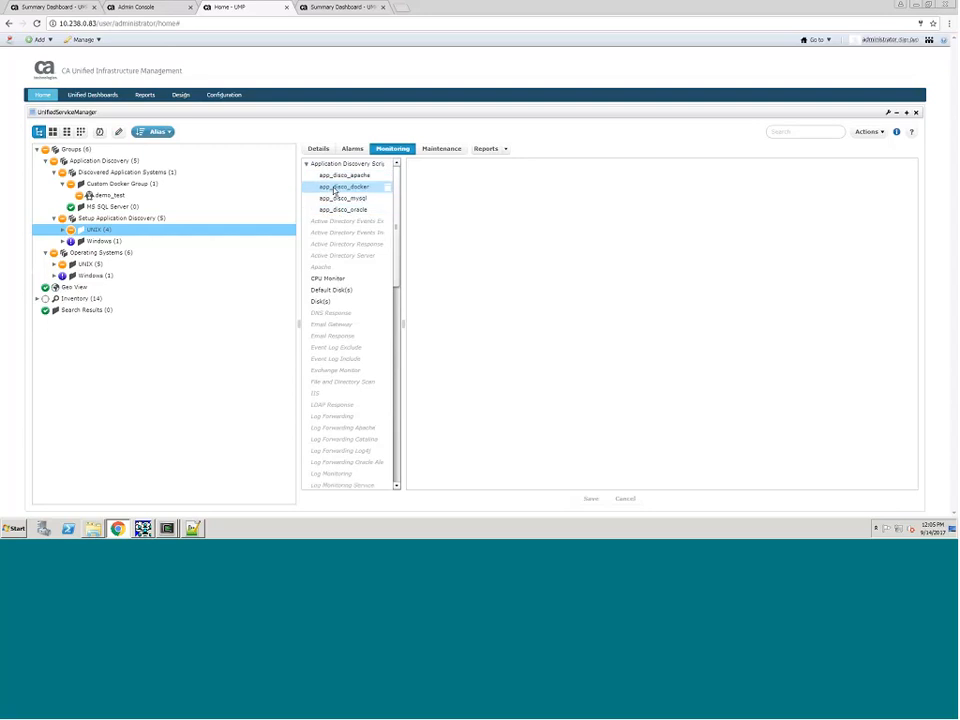
left_click(389, 166)
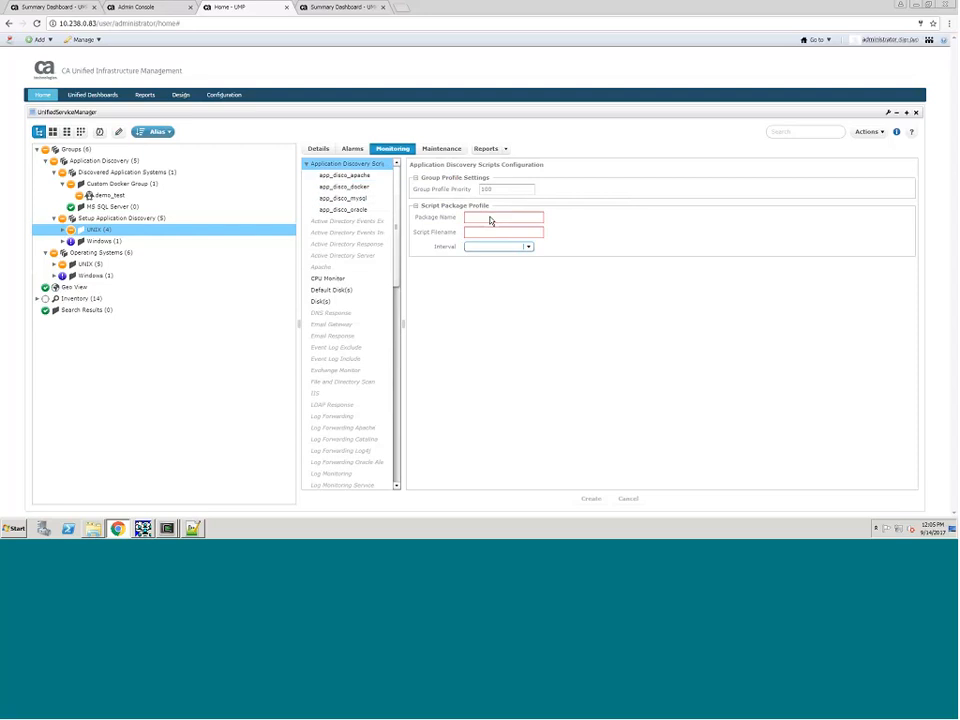
Step: Set both the package name and the script filename of the new profile to app_disco_kubernetes
left_click(490, 217)
type("app_disco_kubernetes")
key("Tab")
type("app_")
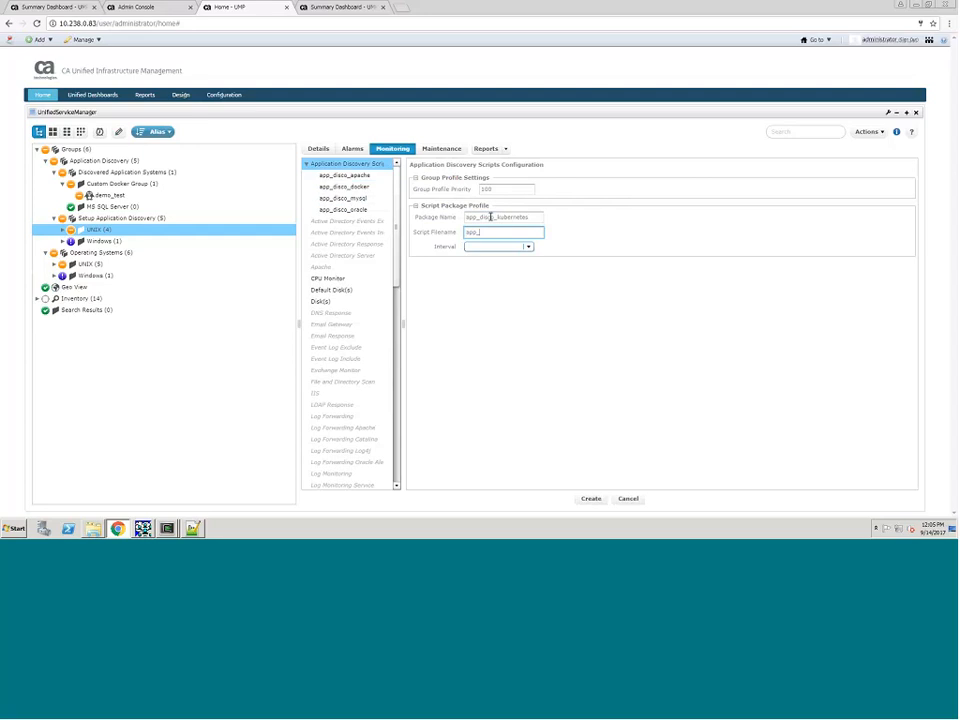
type("disco_kubernetes")
Step: Set the script interval to Every 15 minutes and create the discovery profile
left_click(528, 246)
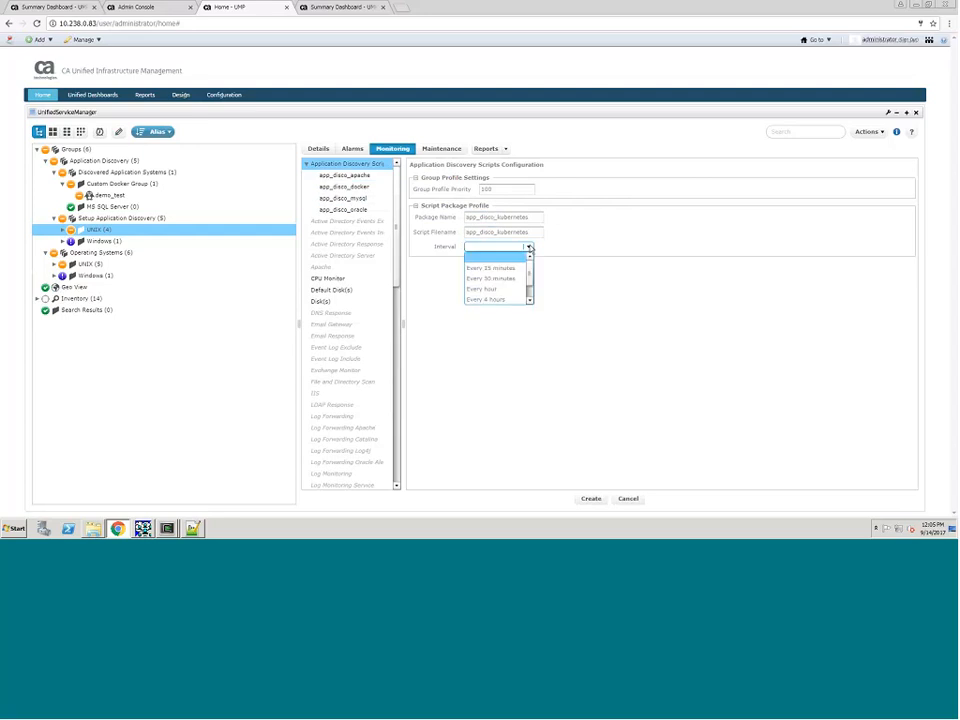
scroll(528, 298, "down", 1)
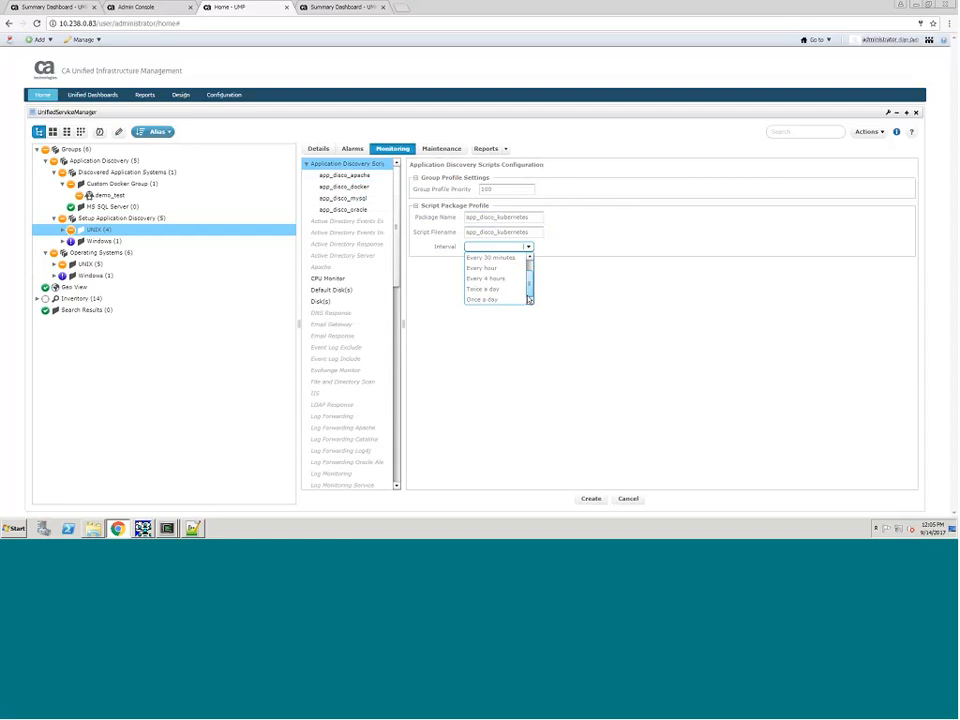
scroll(530, 254, "up", 1)
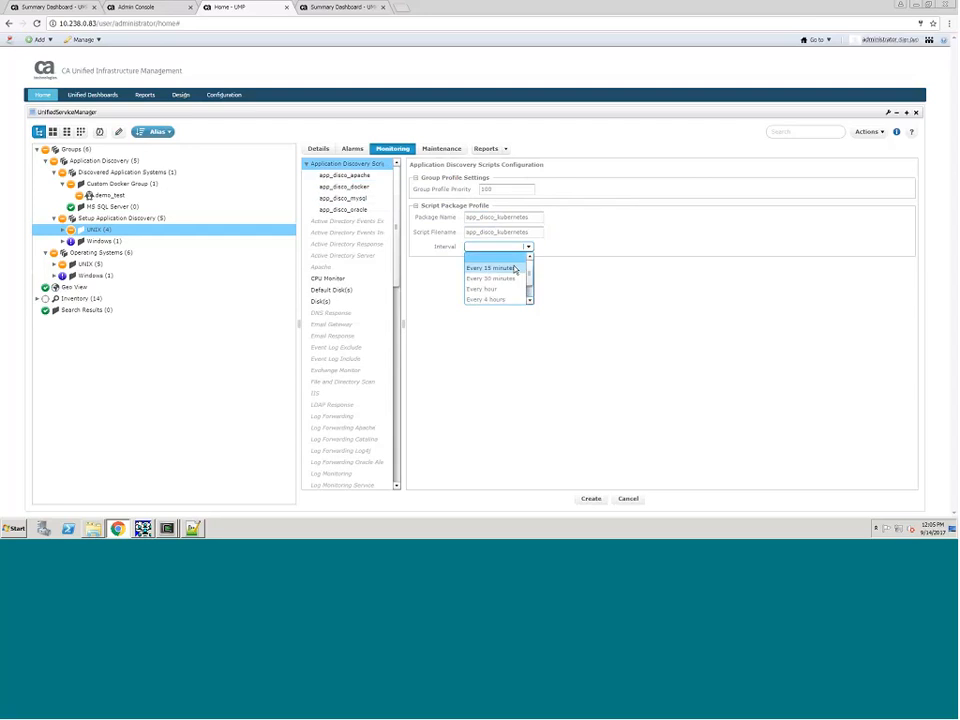
left_click(514, 268)
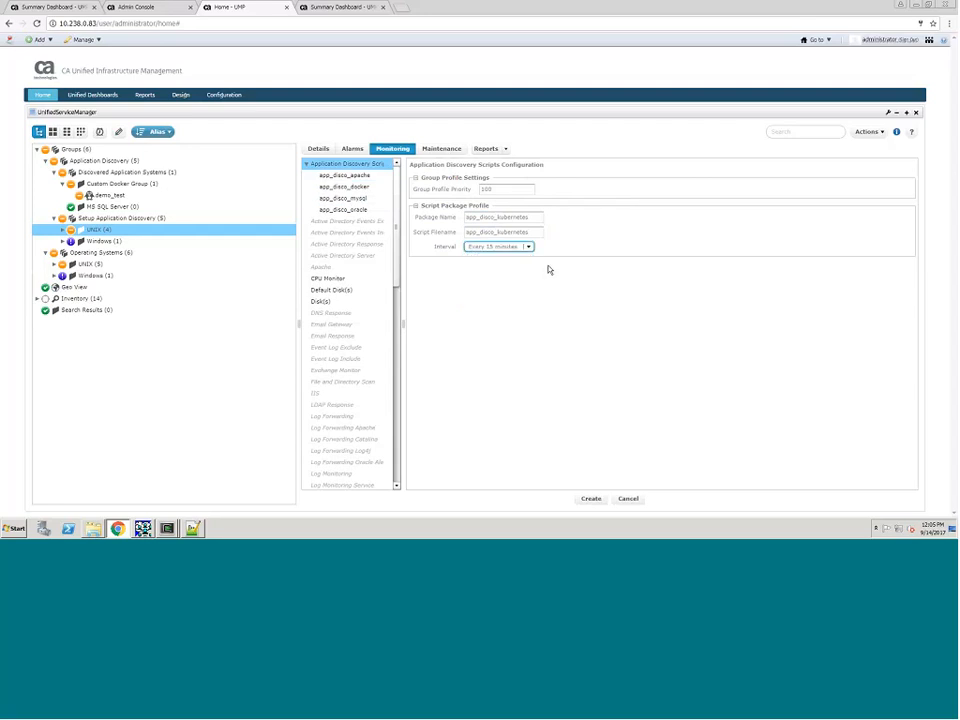
left_click(589, 503)
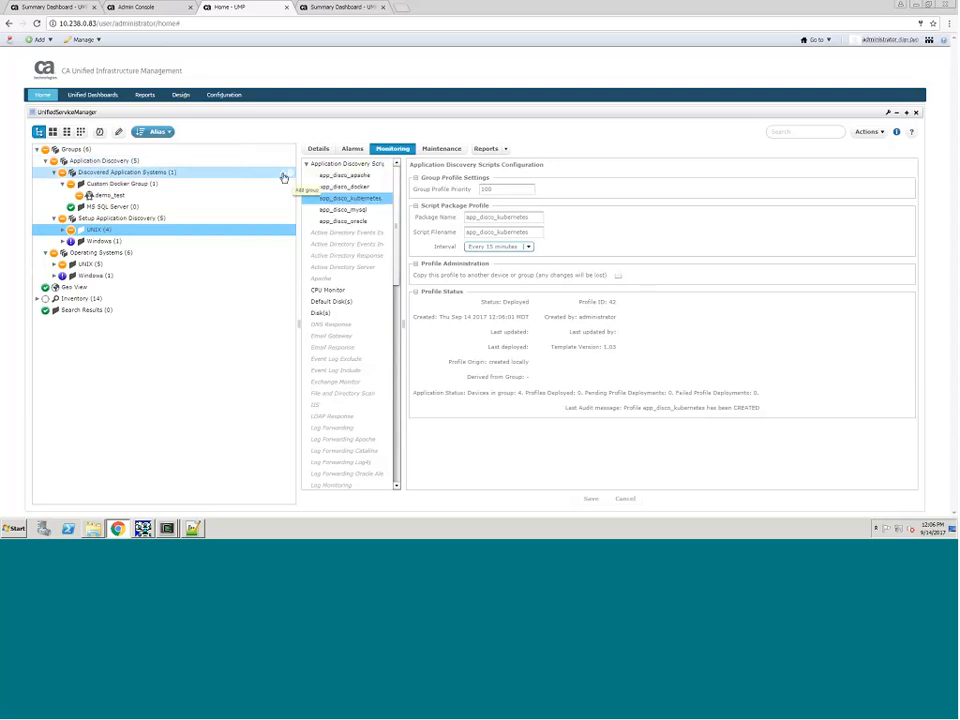
Step: Add a dynamic group named Custom Kubernetes under Discovered Application Systems and base its advanced filter on the UserPropMV app_disco Kubernetes attribute
left_click(283, 176)
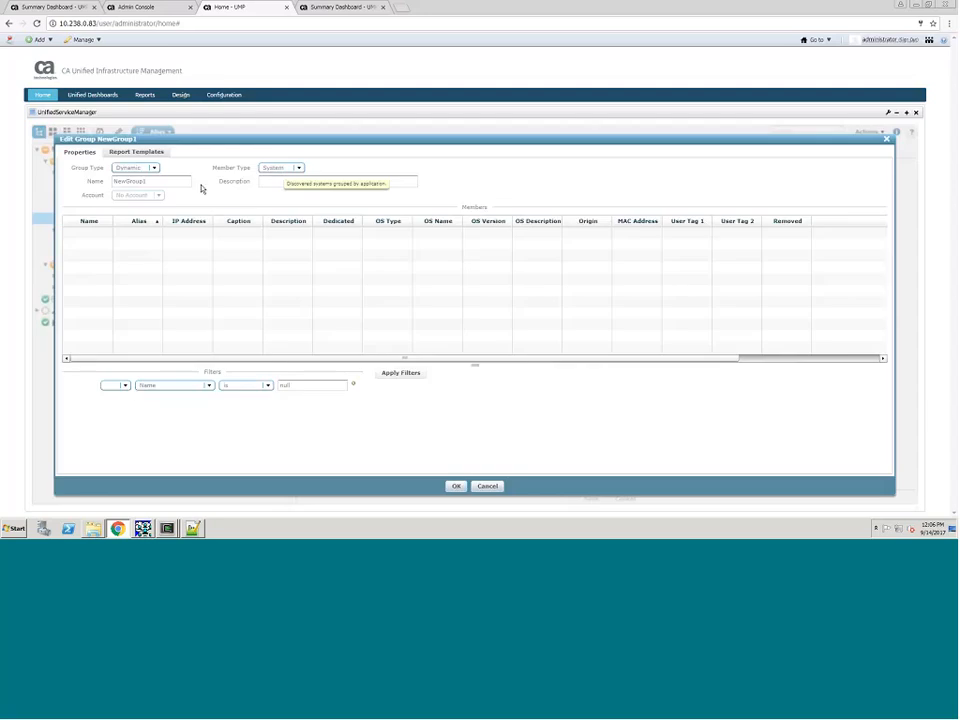
left_click(99, 178)
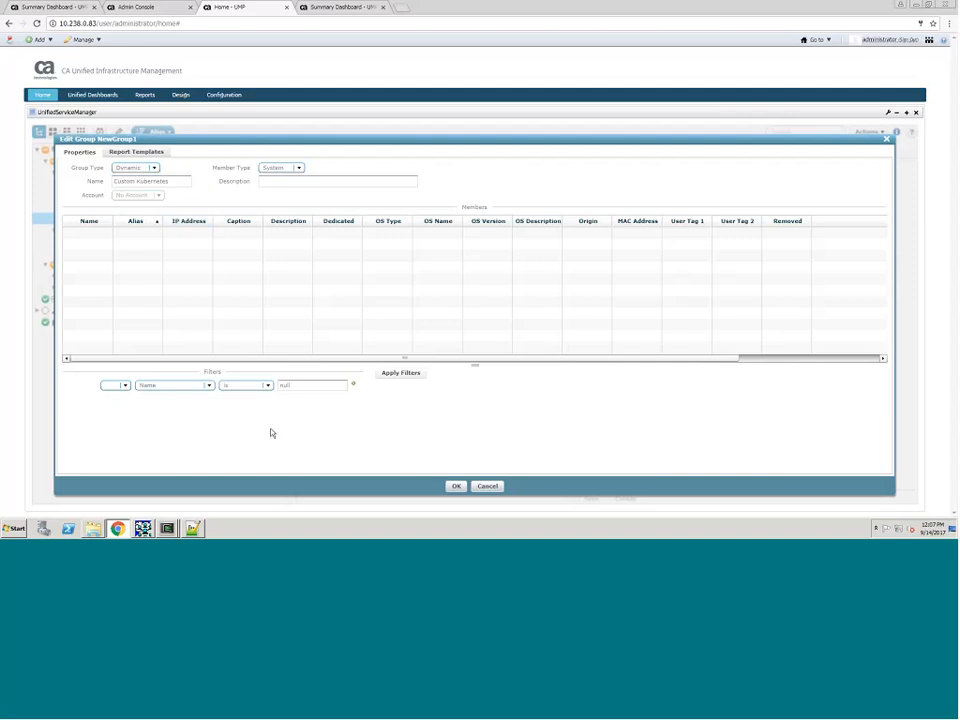
left_click(209, 385)
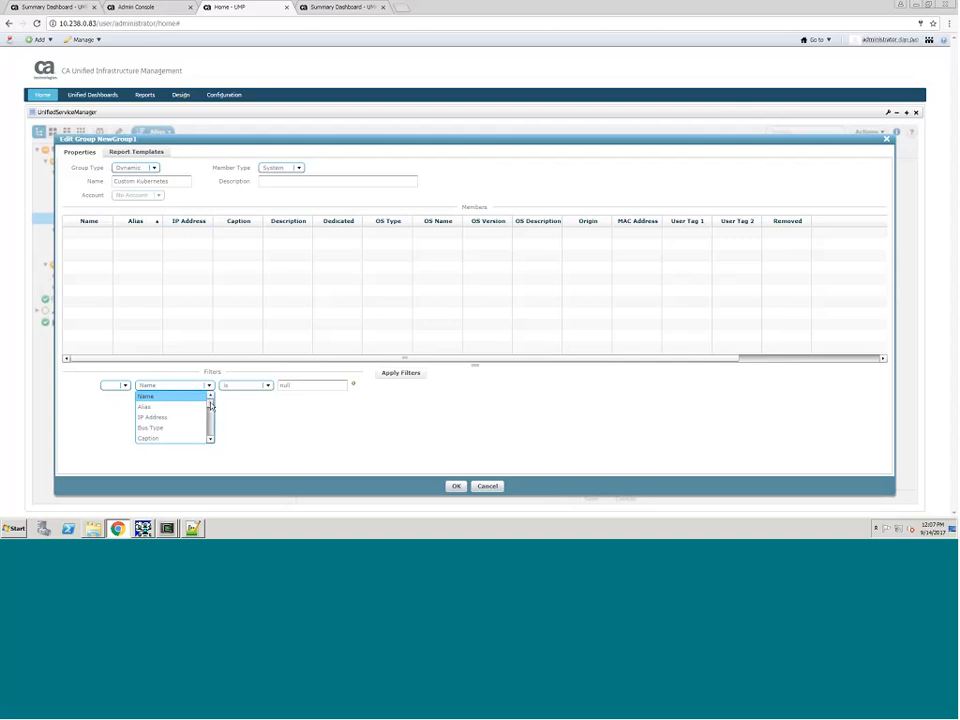
left_click_drag(210, 405, 210, 436)
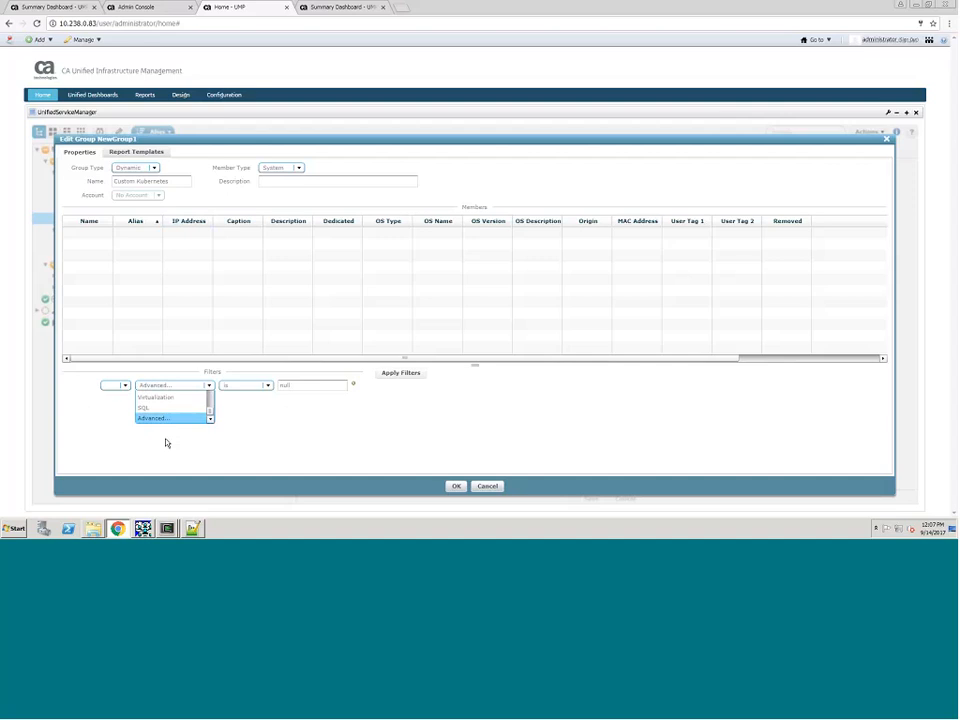
left_click(166, 441)
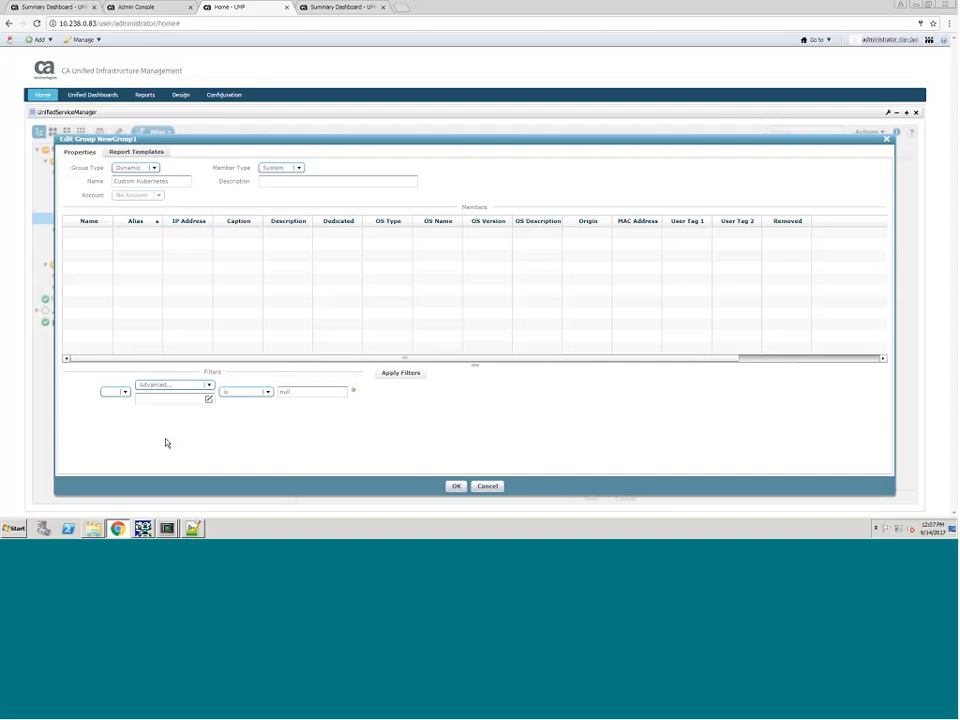
left_click(208, 399)
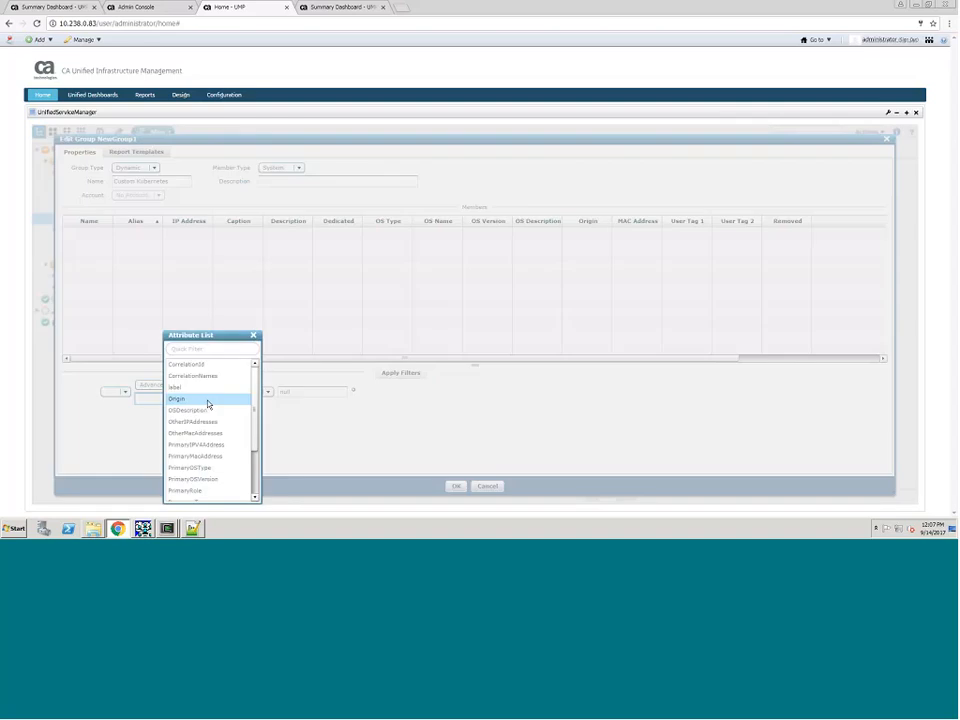
scroll(240, 480, "down", 3)
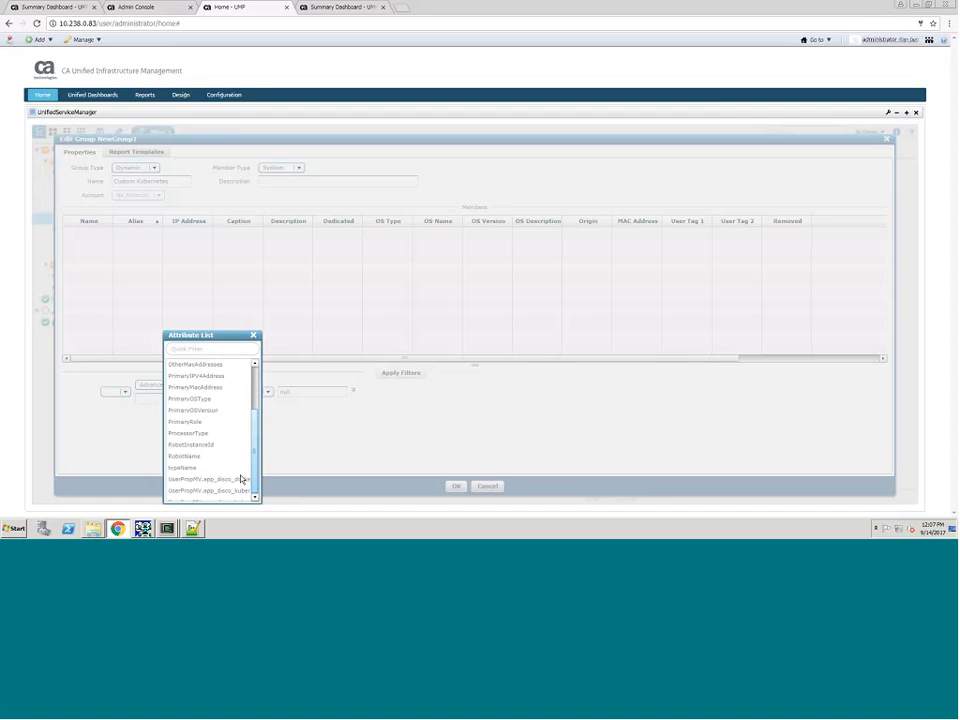
left_click(240, 479)
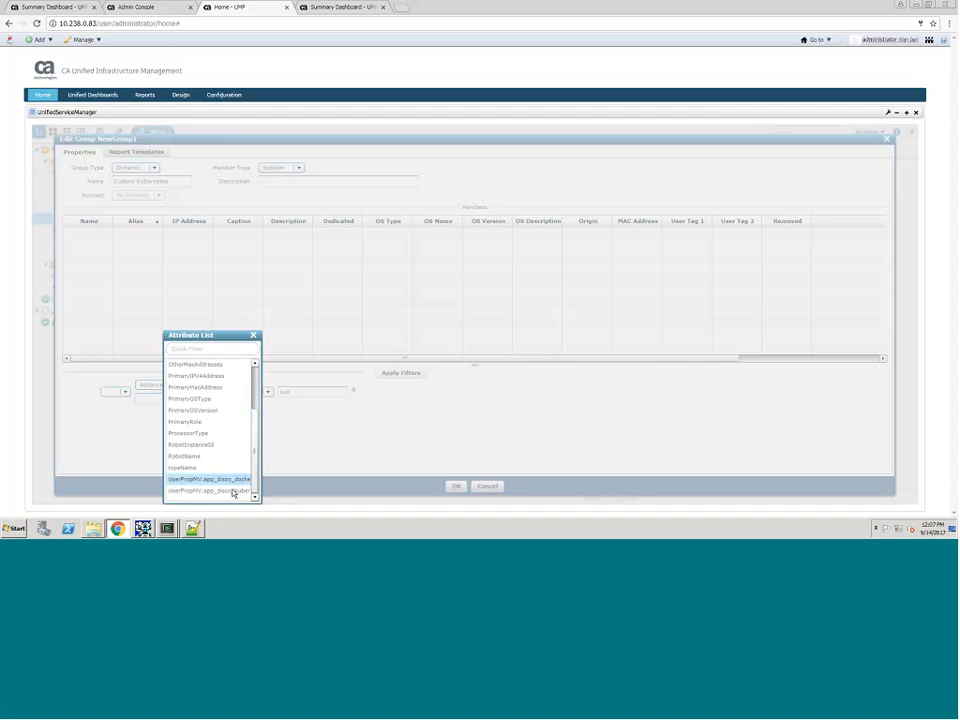
left_click(233, 491)
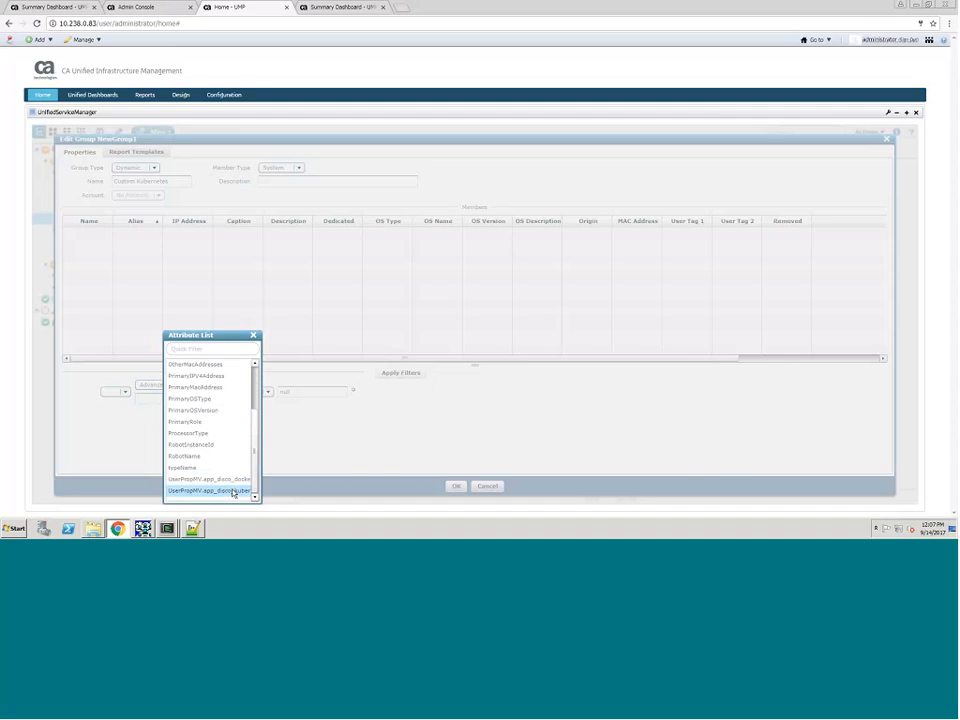
left_click(234, 492)
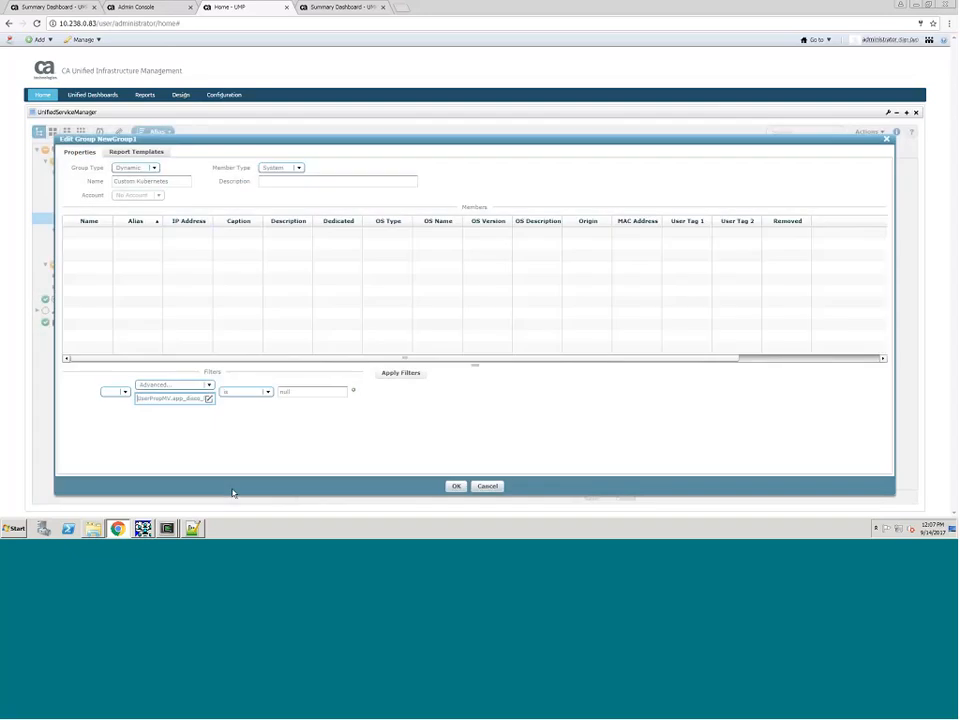
Step: Set the filter value to kubernetes, apply the filter and save the group
left_click(298, 395)
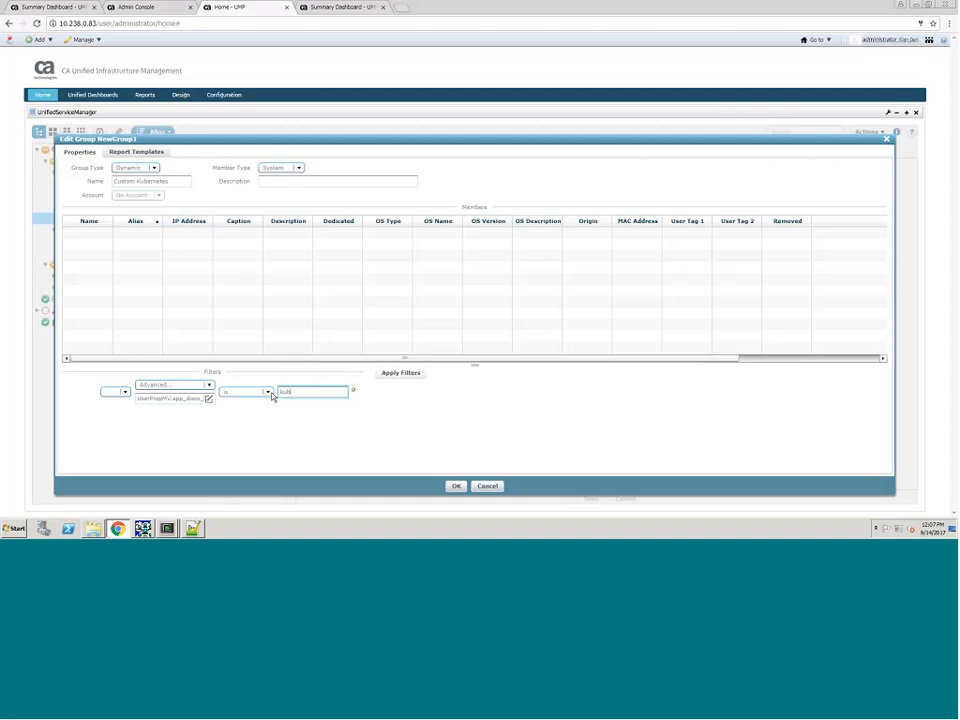
type("ernetes")
left_click(398, 375)
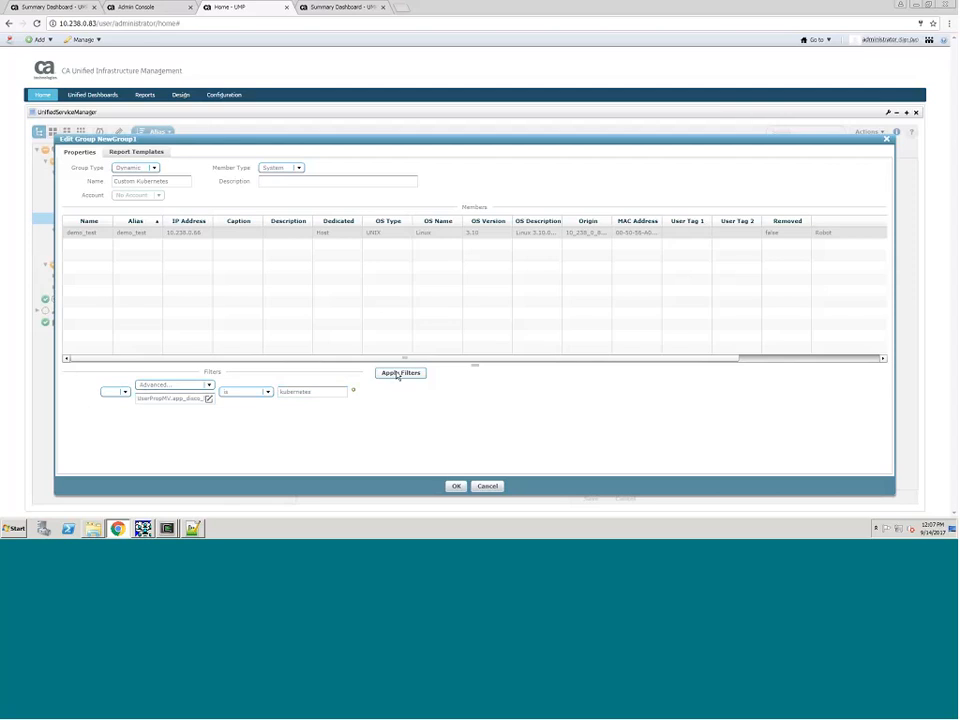
left_click(455, 487)
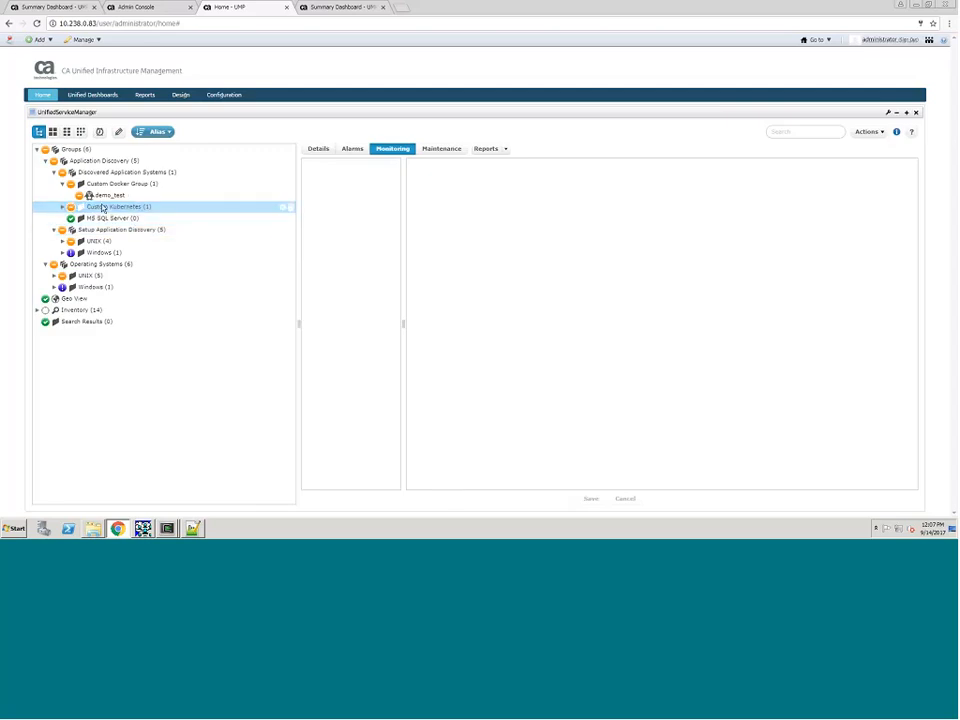
Step: Create a CPU Monitor profile for the Custom Kubernetes group with the CPU Usage Critical and CPU Usage Warning alarms enabled
left_click(102, 207)
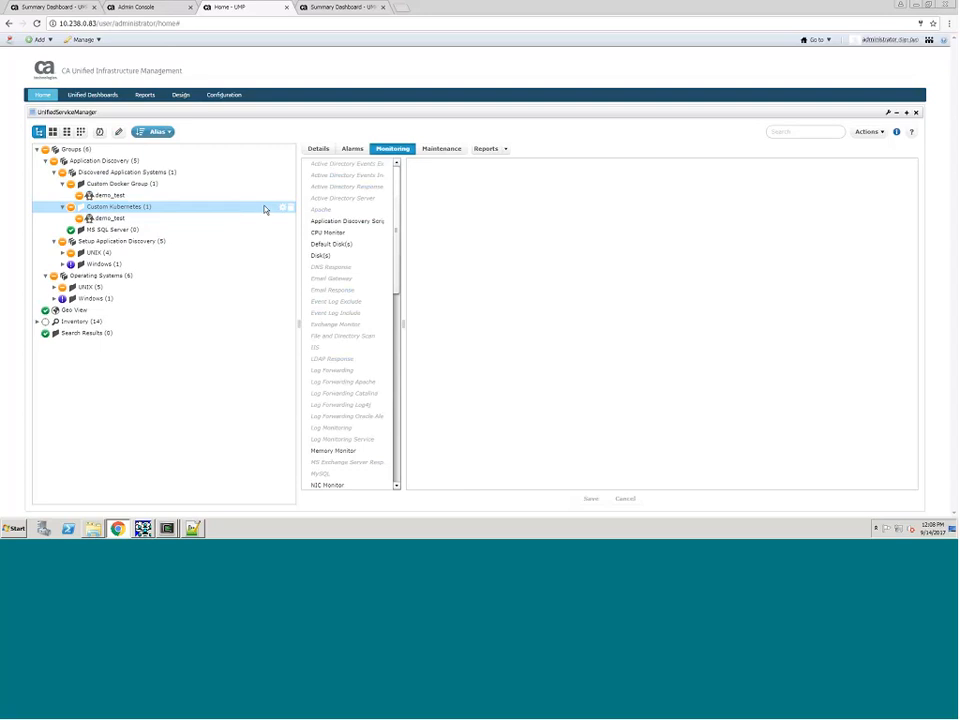
left_click(389, 236)
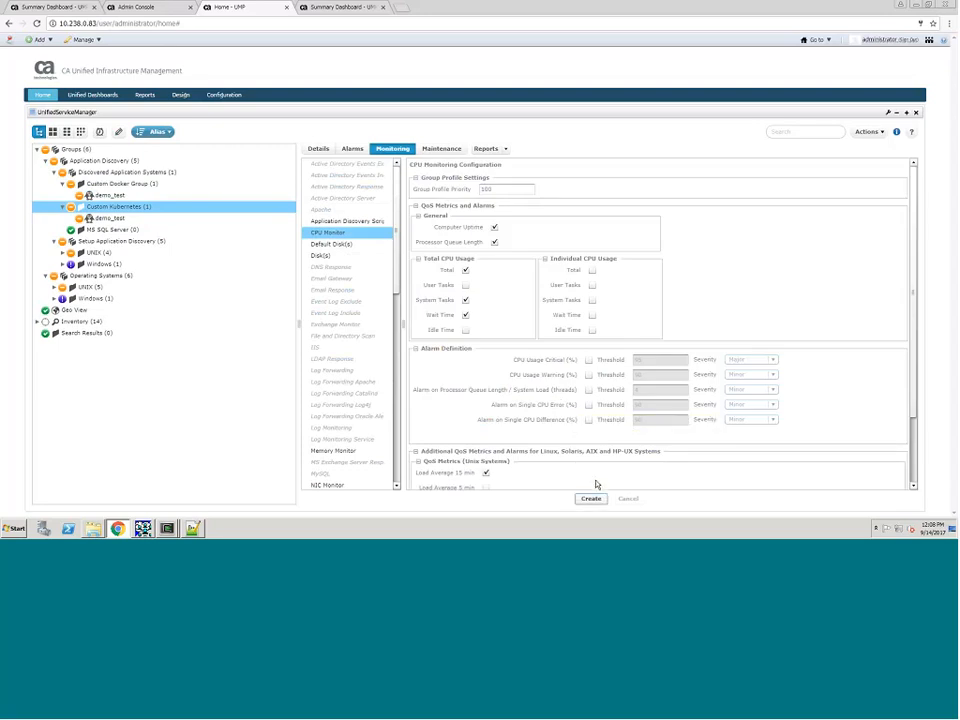
left_click(588, 359)
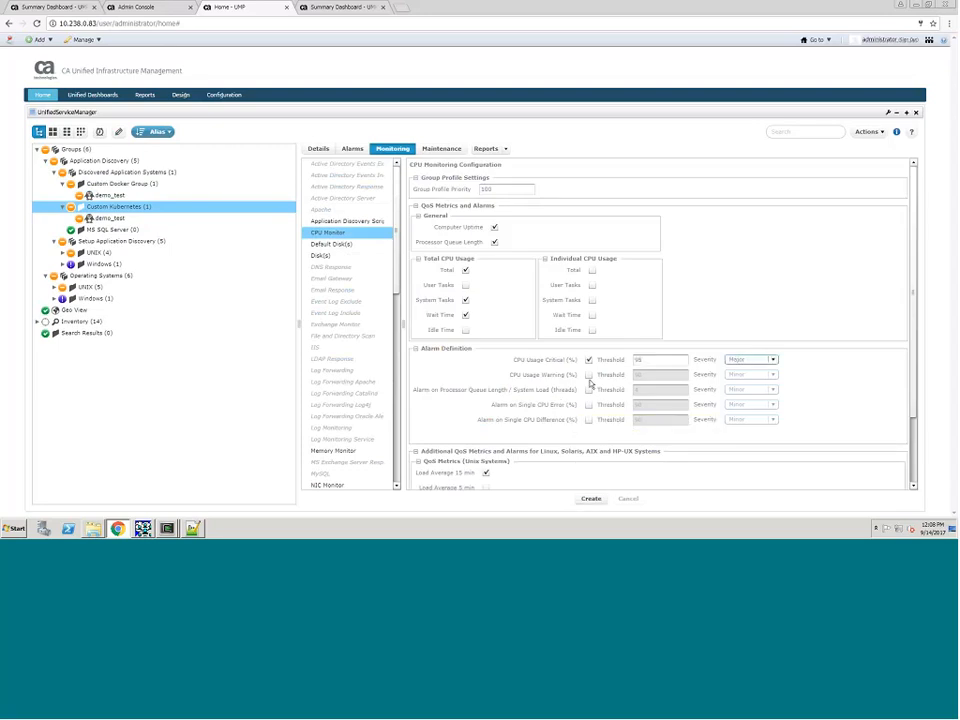
left_click(588, 374)
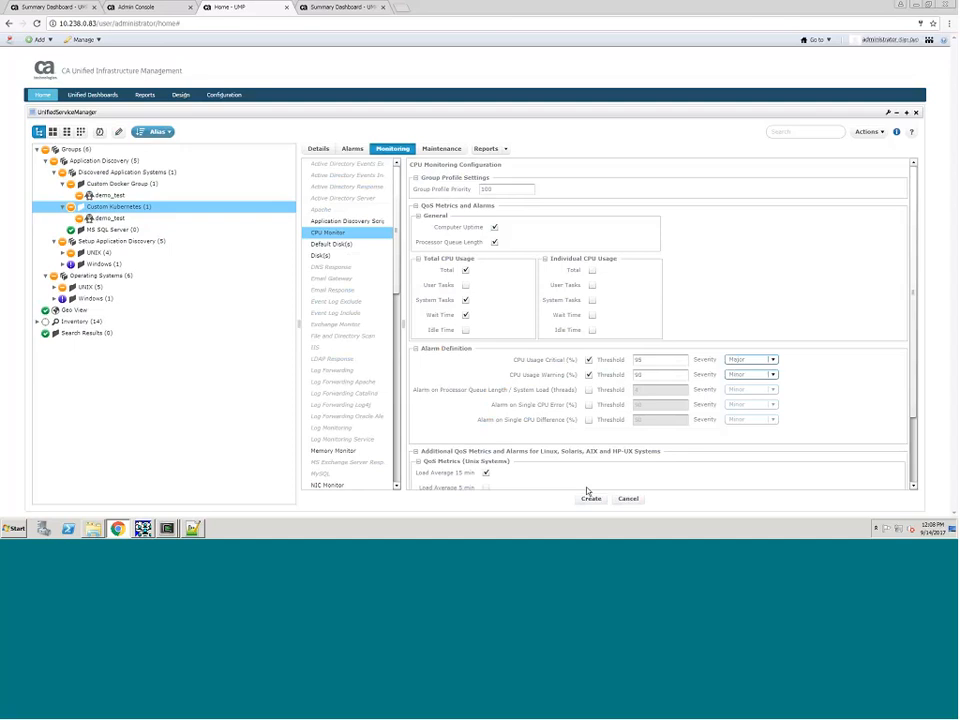
left_click(591, 498)
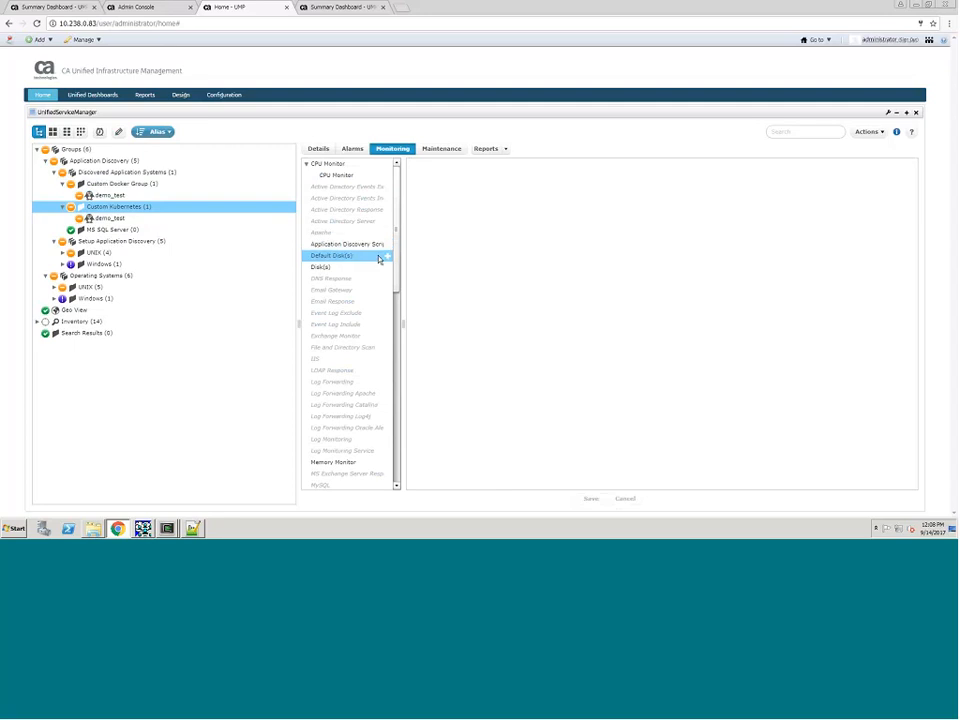
Step: Create a Default Disk(s) profile for the Custom Kubernetes group with the File System Missing, Disk Usage Warning and Disk Usage Error alarms enabled
left_click(383, 257)
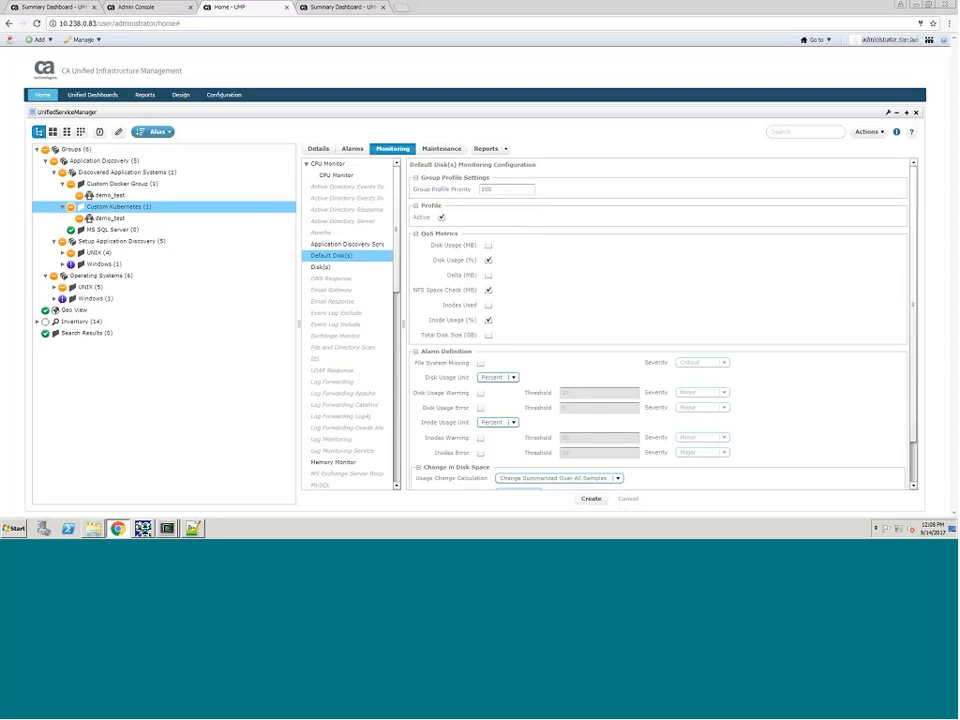
left_click(481, 408)
left_click(481, 363)
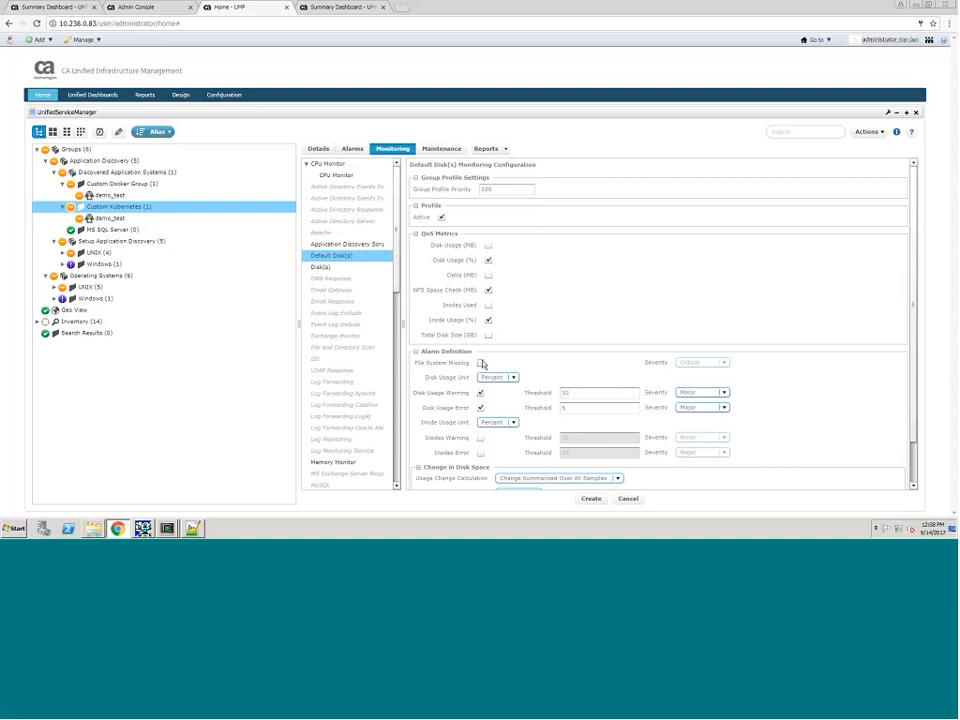
left_click(481, 393)
left_click(590, 499)
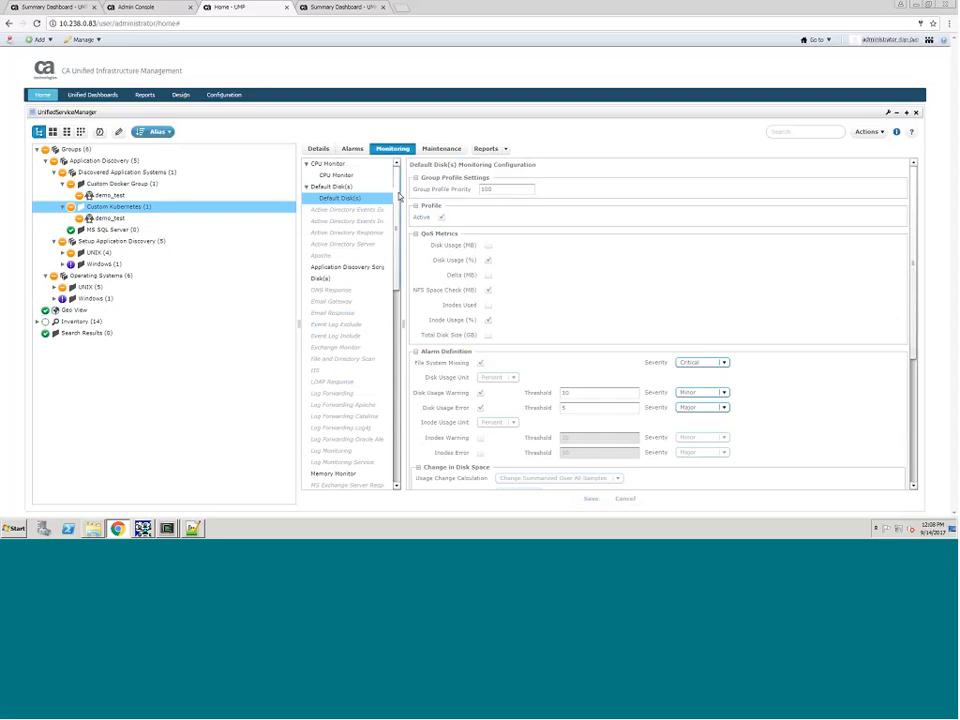
Step: Switch to the summary dashboard and examine the Custom Docker Group's Disk Usage metric for the demo_test device
left_click(330, 14)
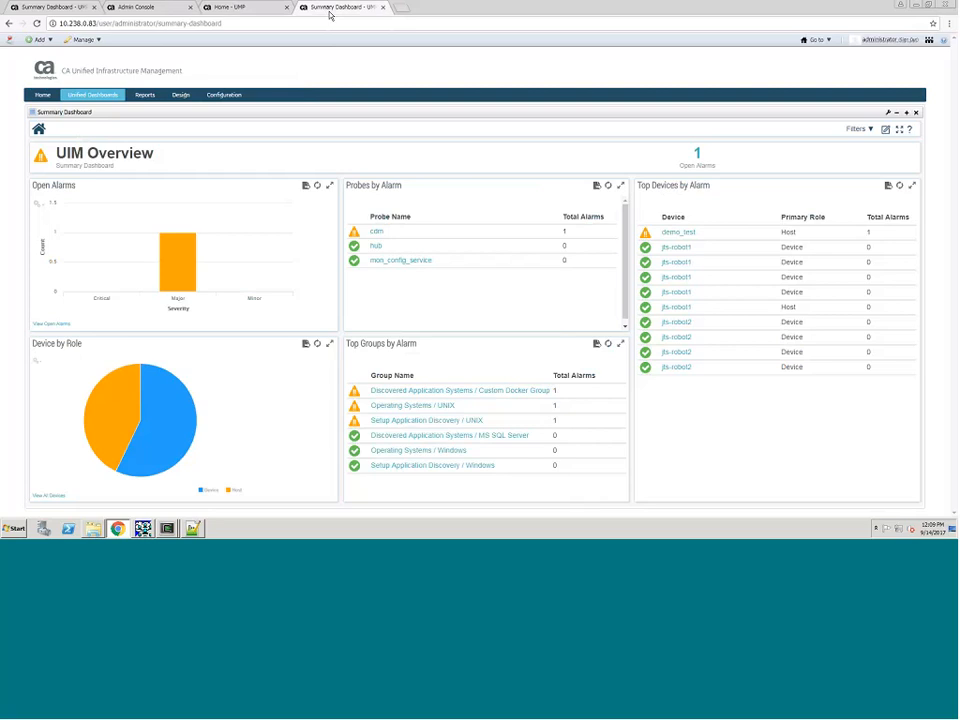
mouse_move(102, 92)
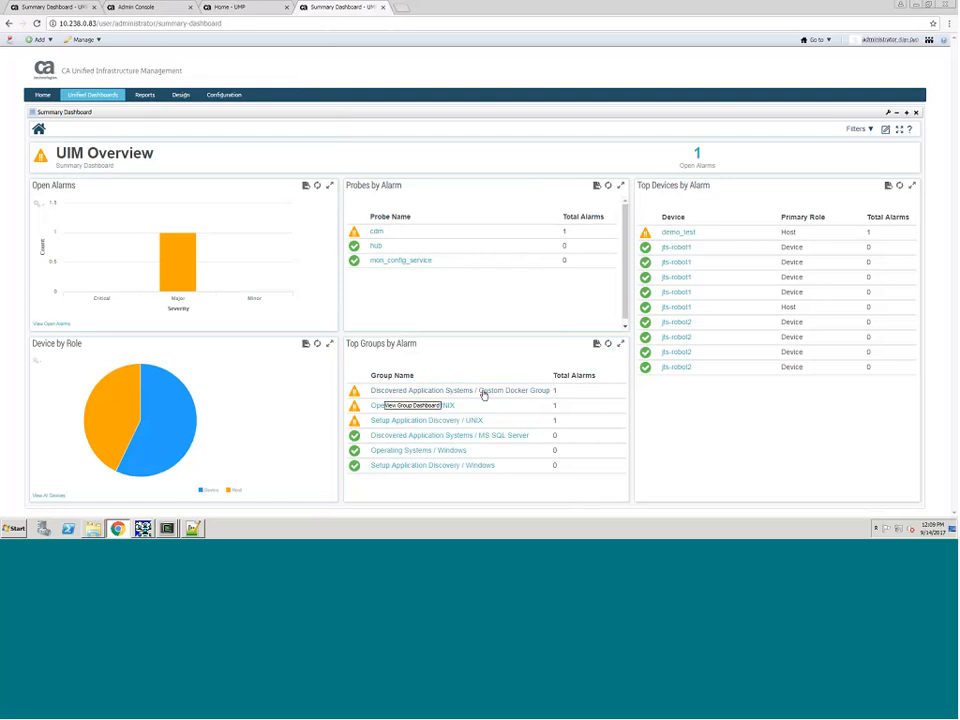
left_click(525, 392)
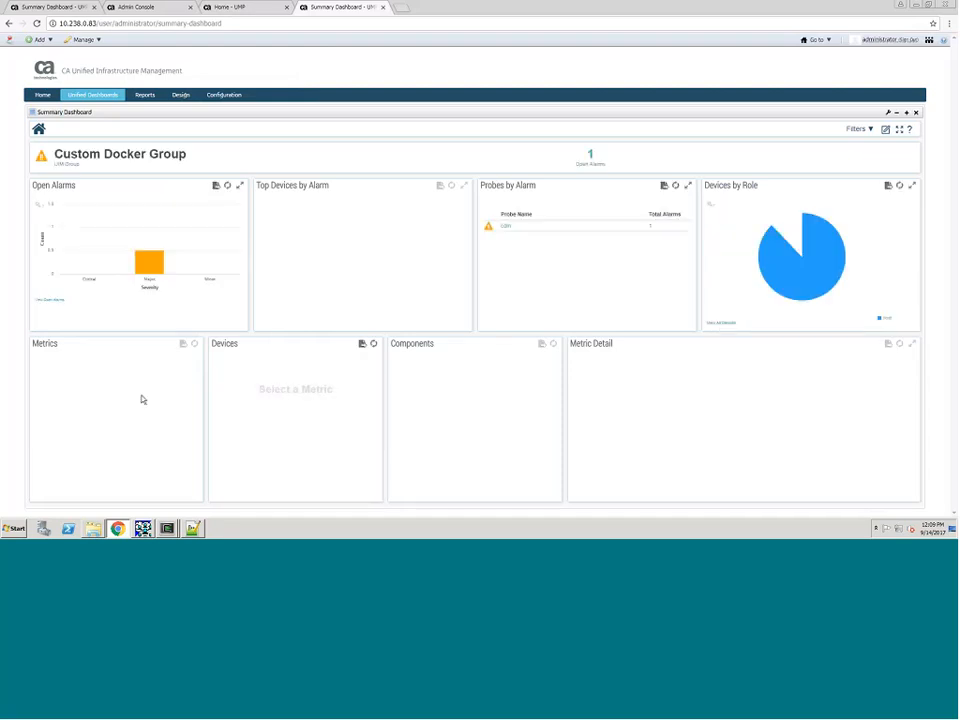
left_click(62, 381)
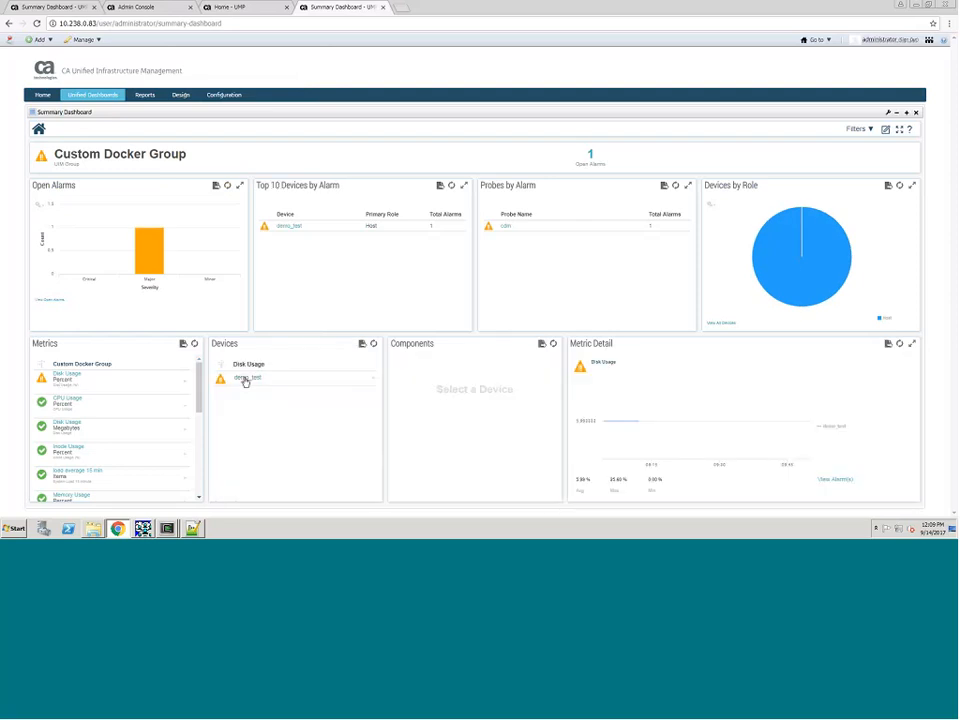
left_click(245, 380)
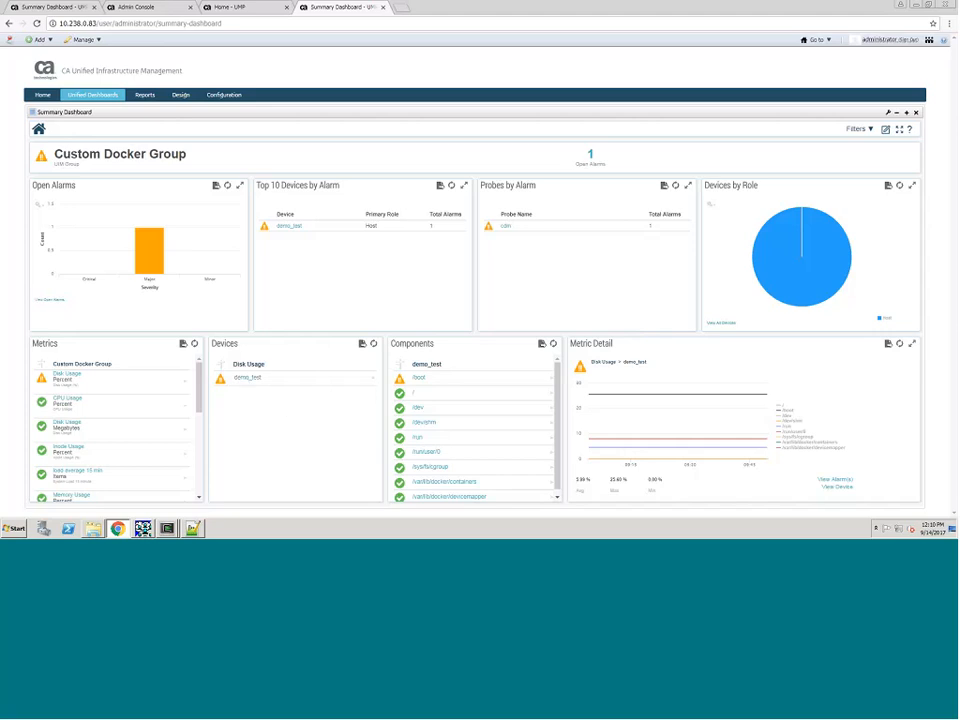
Step: Switch to the jts-robot2 terminal session, print the working directory and list the contents of the attr_publisher folder
left_click(167, 528)
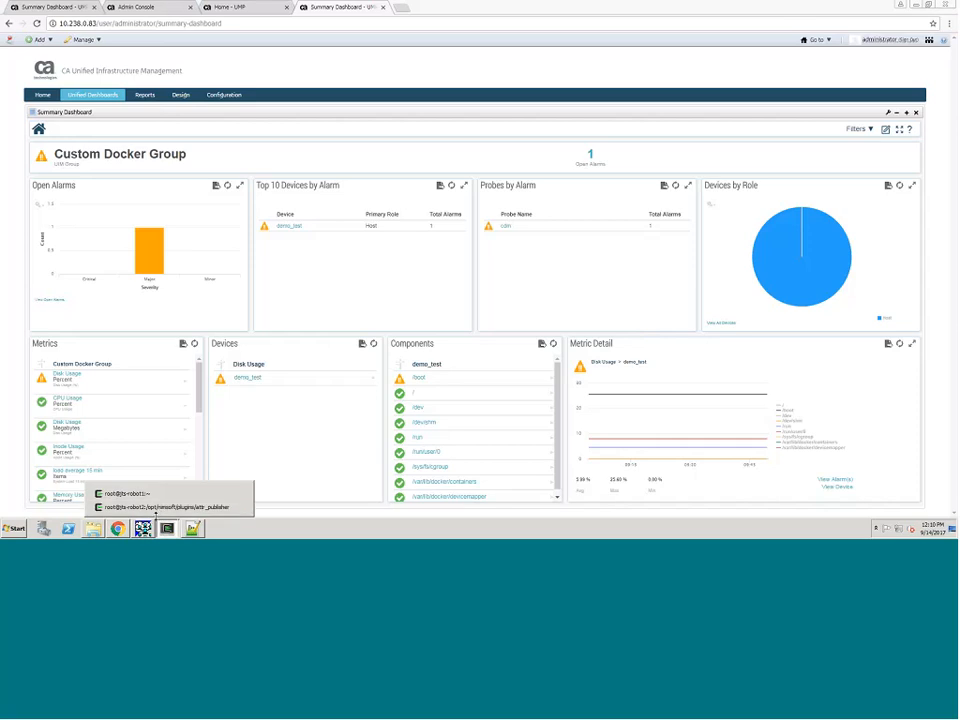
left_click(159, 507)
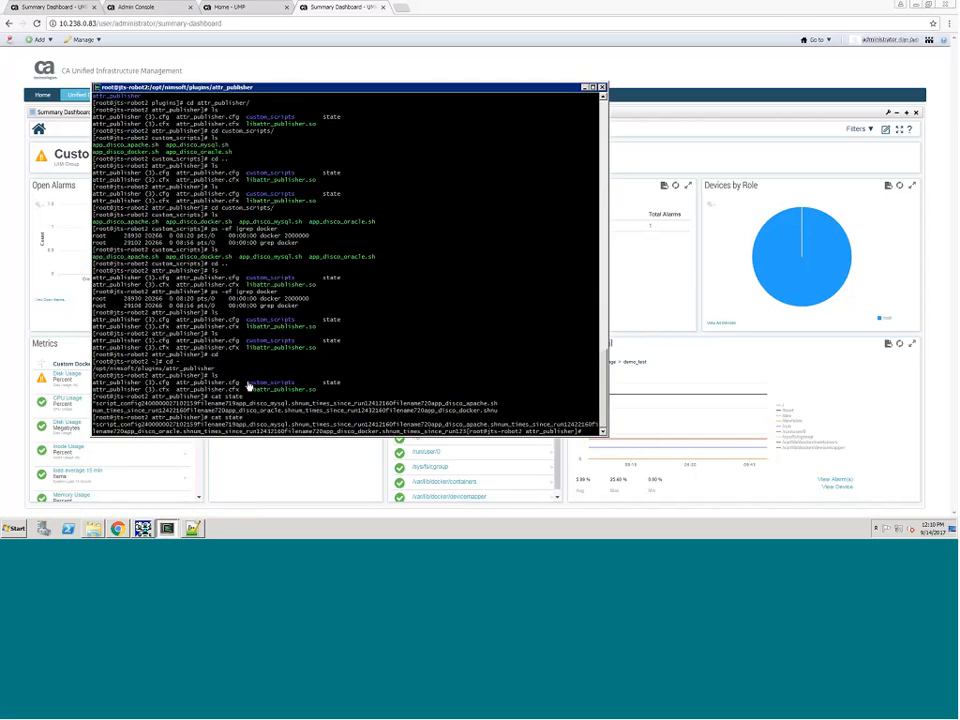
type("c")
key("Return")
key("Return")
key("Return")
key("Return")
key("Return")
key("Return")
type("p")
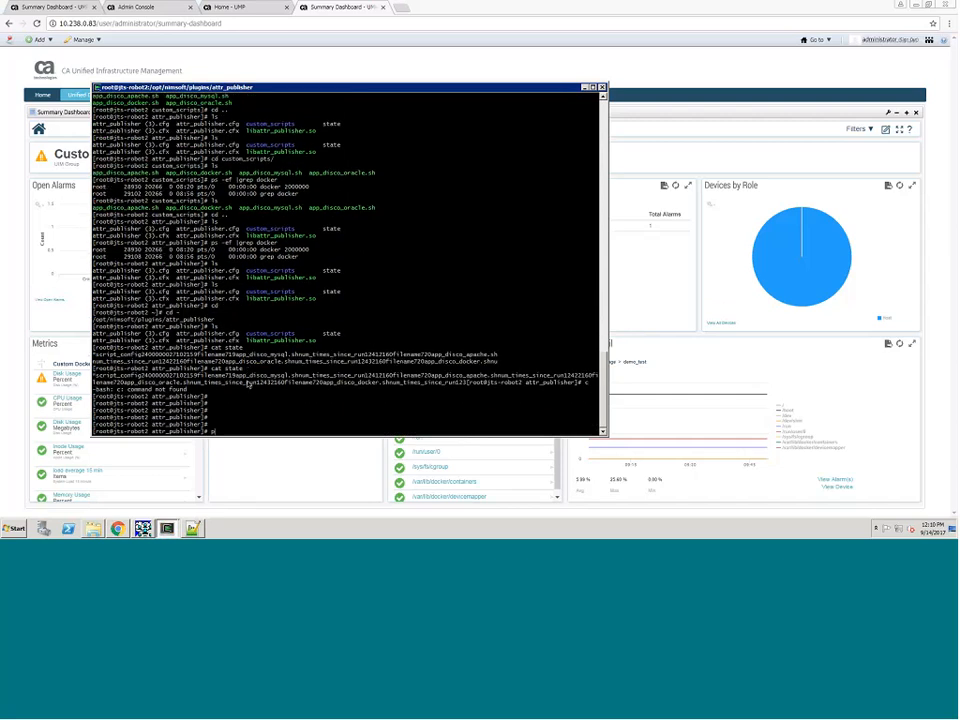
type("wd")
key("Return")
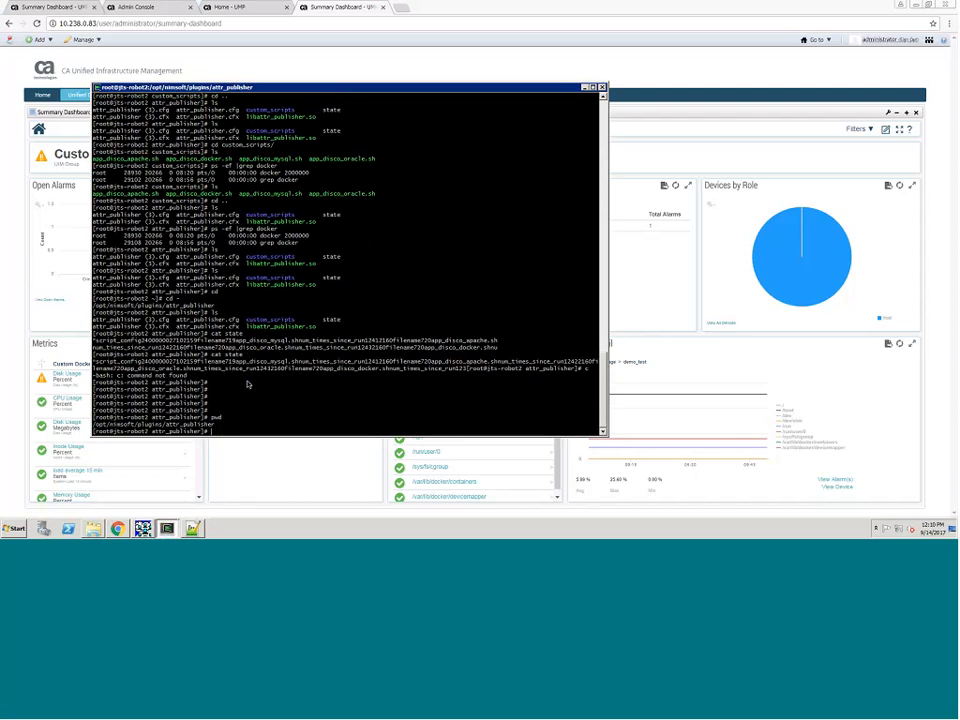
type("ls")
key("Return")
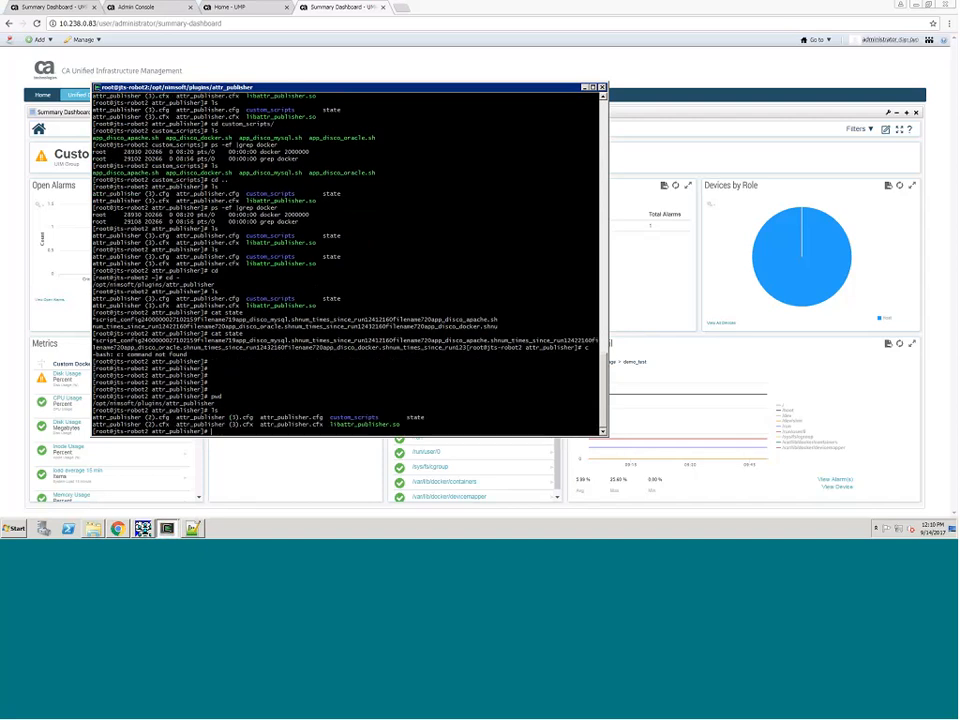
Step: Display the contents of attr_publisher.cfg to examine the discovery scripts configured on the robot
double_click(246, 425)
left_click(246, 425)
double_click(163, 425)
type("cat a")
key("Tab")
type(".cfg")
key("Return")
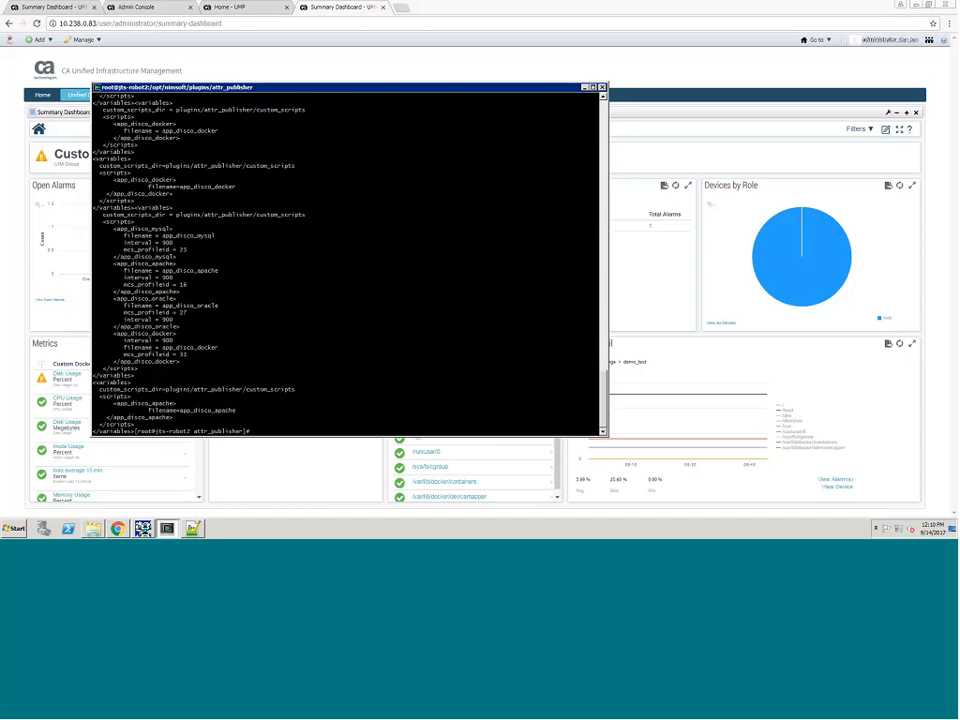
key("ctrl+c")
key("Return")
Step: List the attr_publisher folder again, enter custom_scripts and list the discovery scripts deployed there
key("Return")
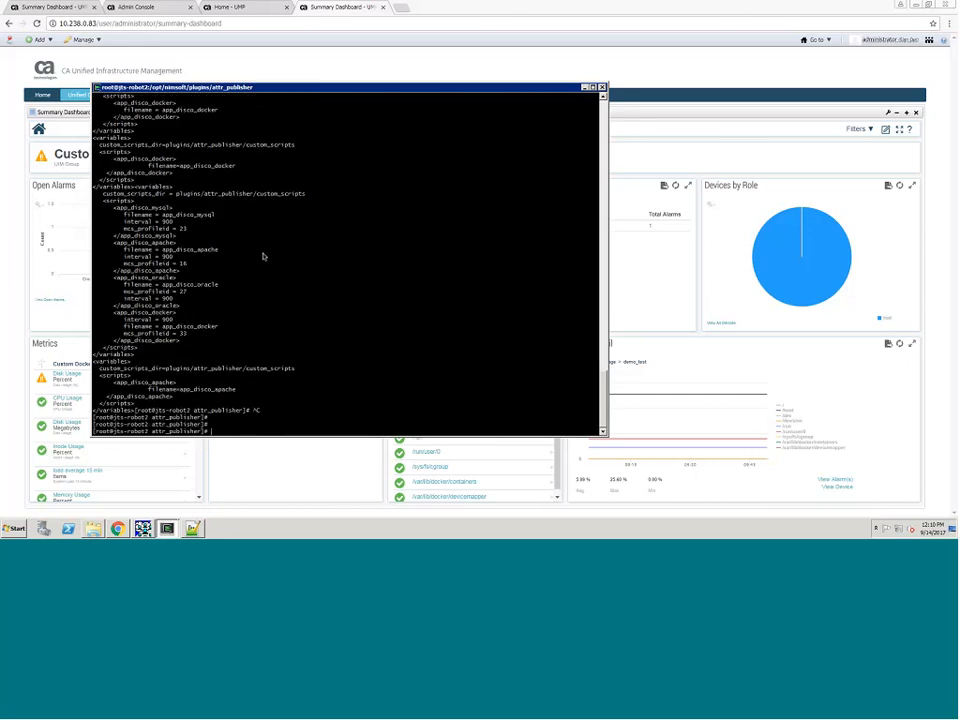
type("ls")
key("Return")
type("c")
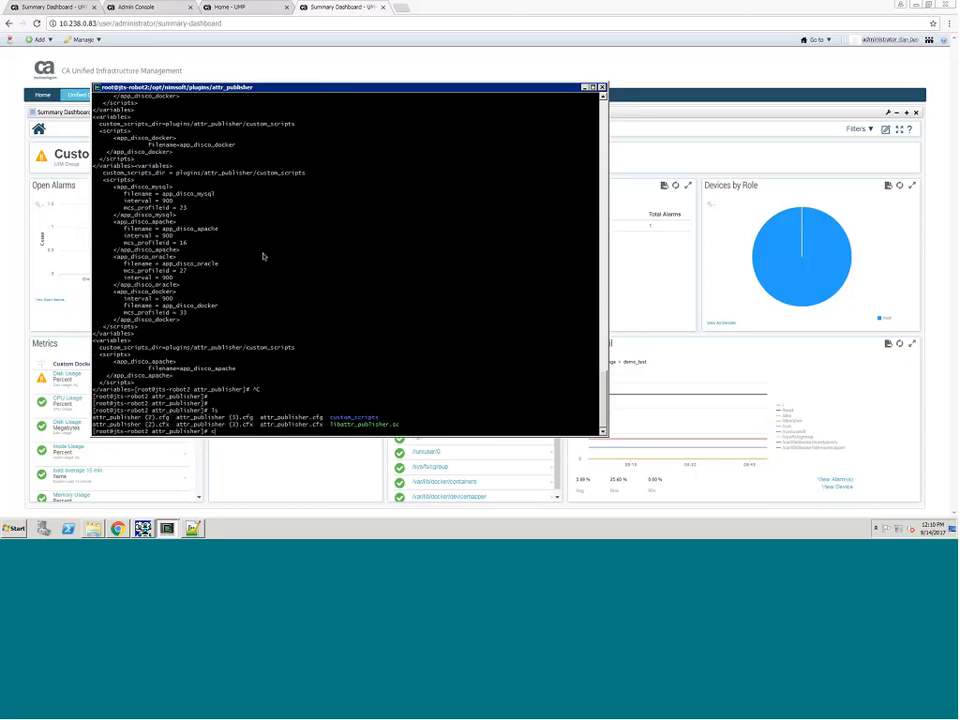
type("d cu")
key("Tab")
key("Return")
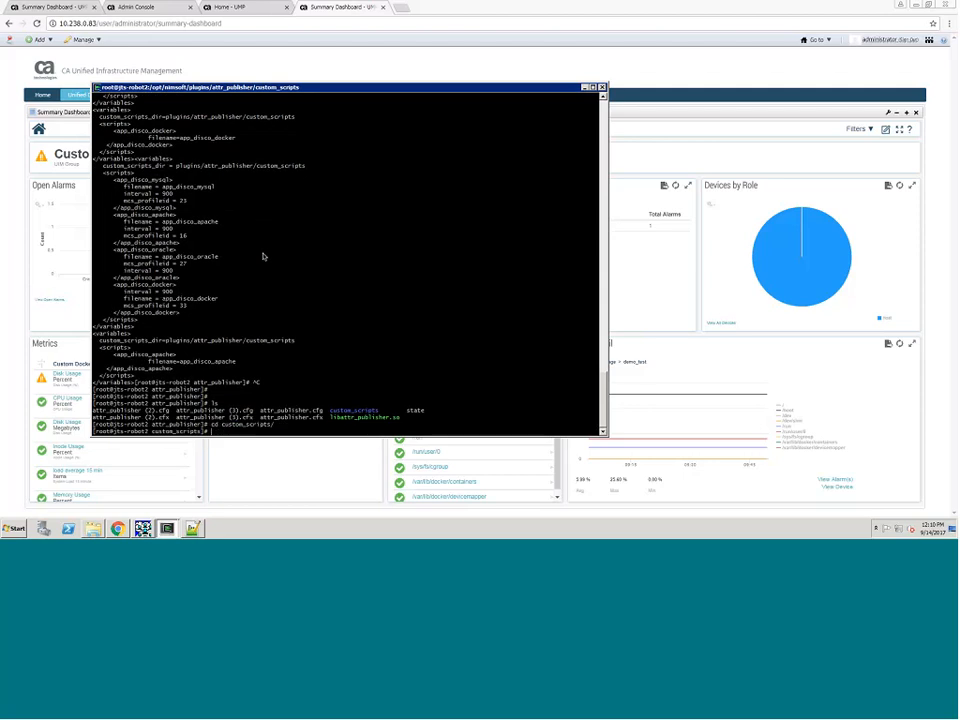
type("ls")
key("Return")
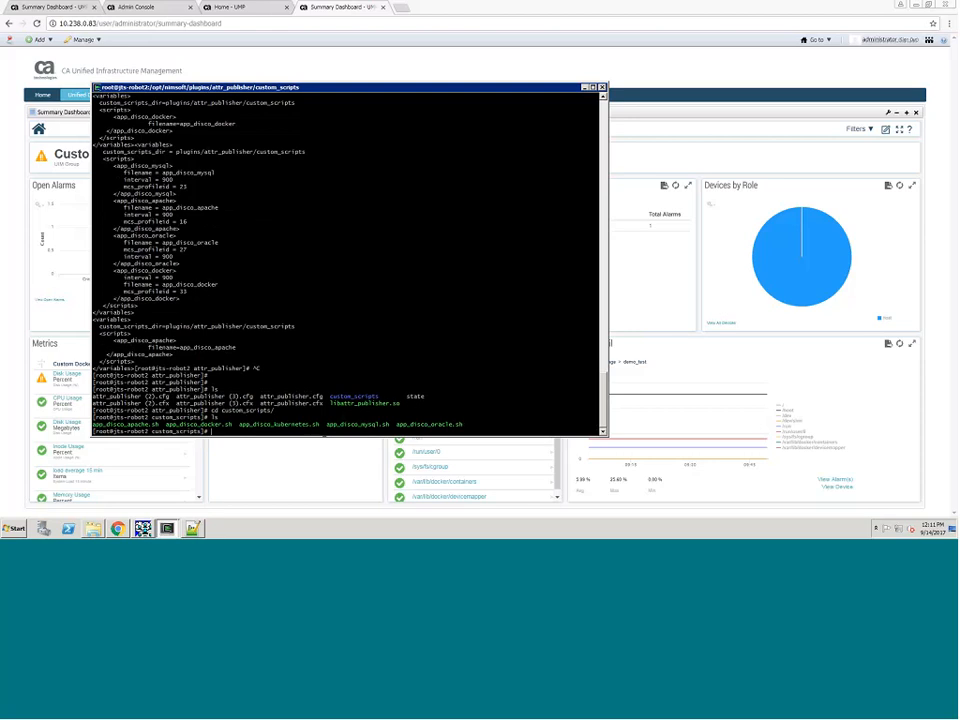
Step: Try to display the state file from custom_scripts, and display it from the parent attr_publisher folder
type("cat state")
key("Return")
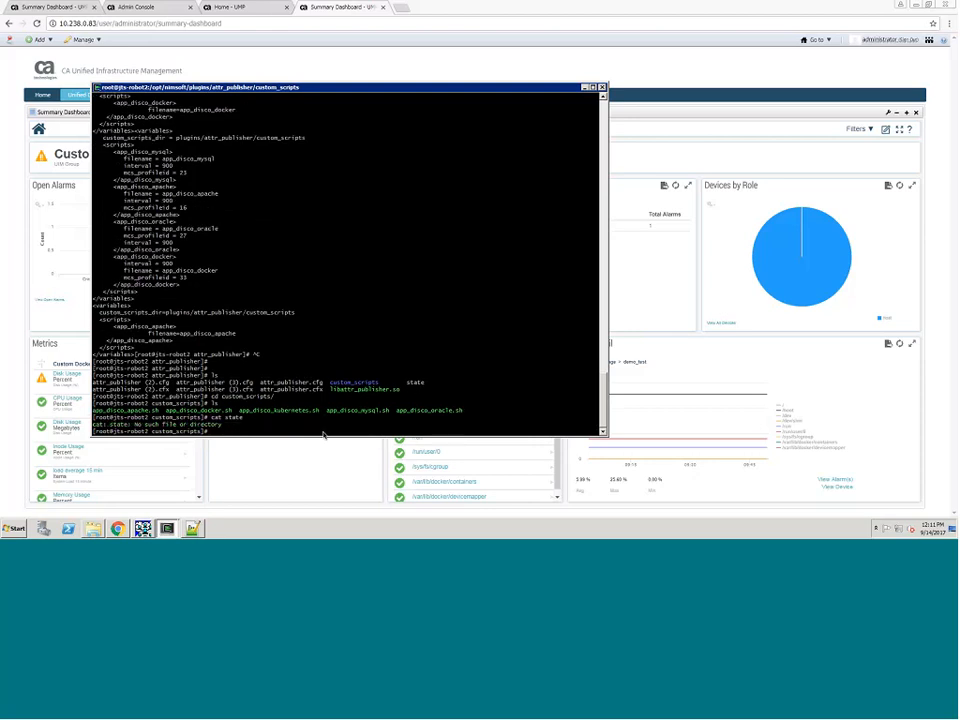
type("cd ..")
key("Return")
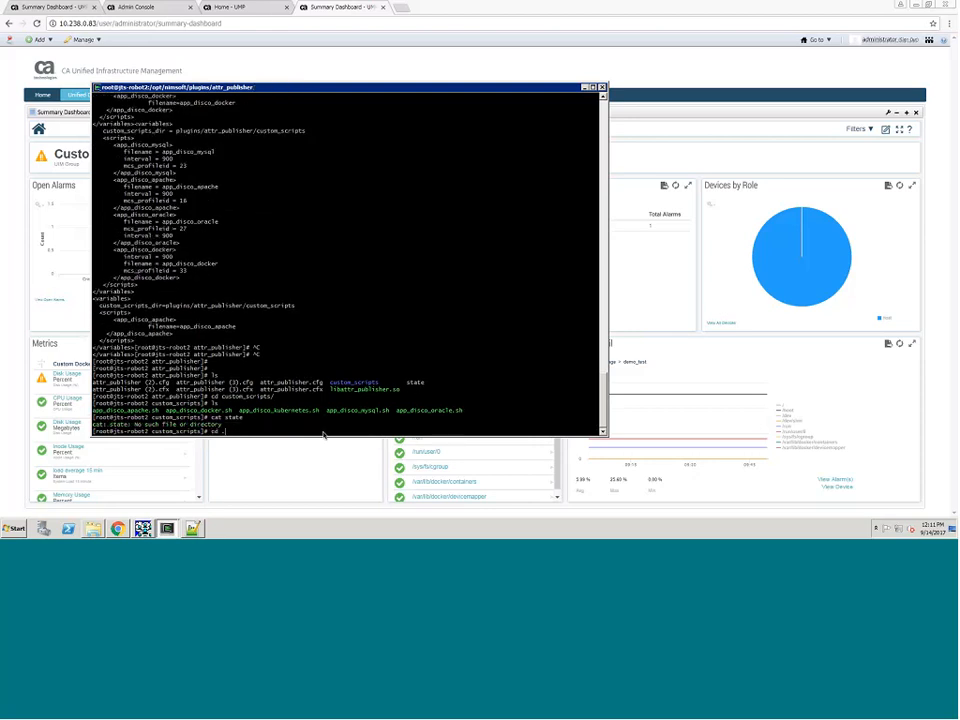
type("cd")
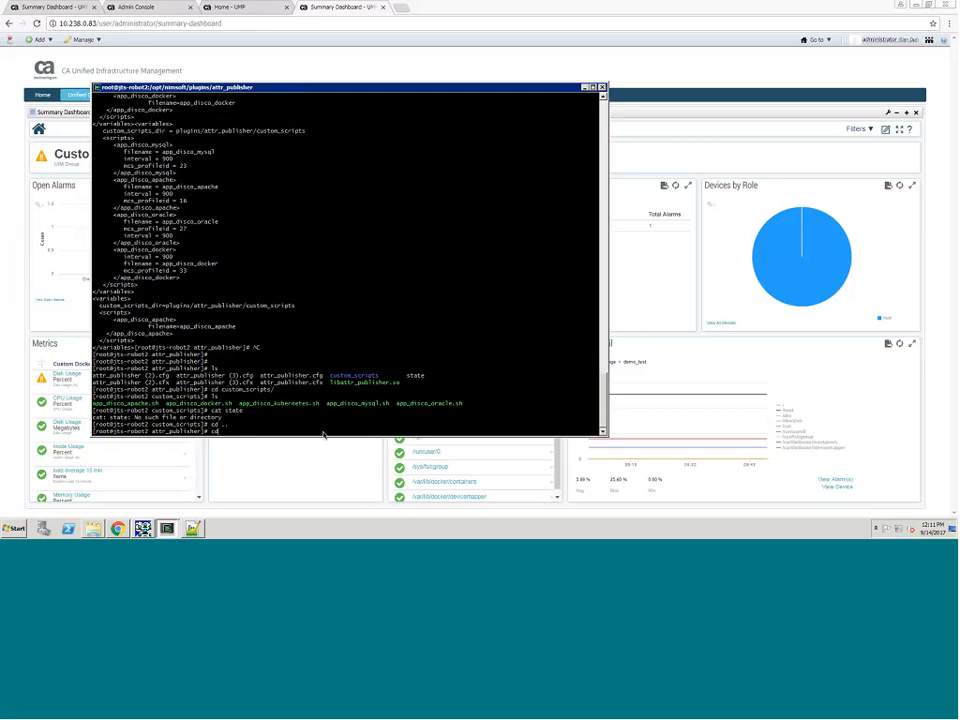
key("BackSpace")
type("at state")
key("Return")
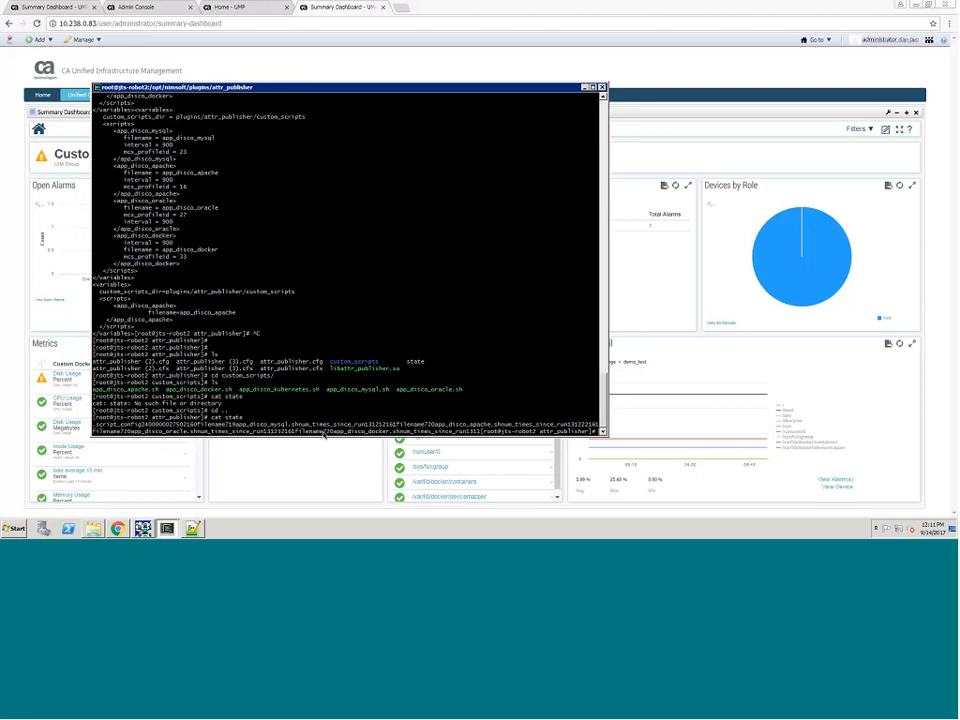
Step: List the attr_publisher folder, move up through plugins to /opt/nimsoft and list the contents at each level
type("ls")
key("Return")
type("cd ")
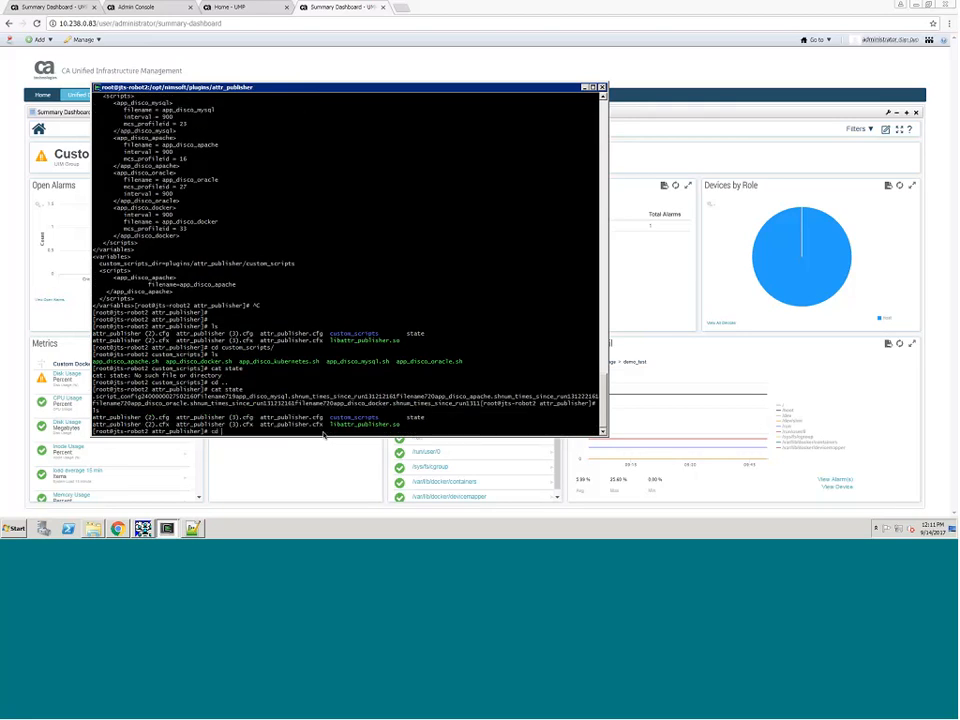
type("..")
key("Return")
type("..")
key("Return")
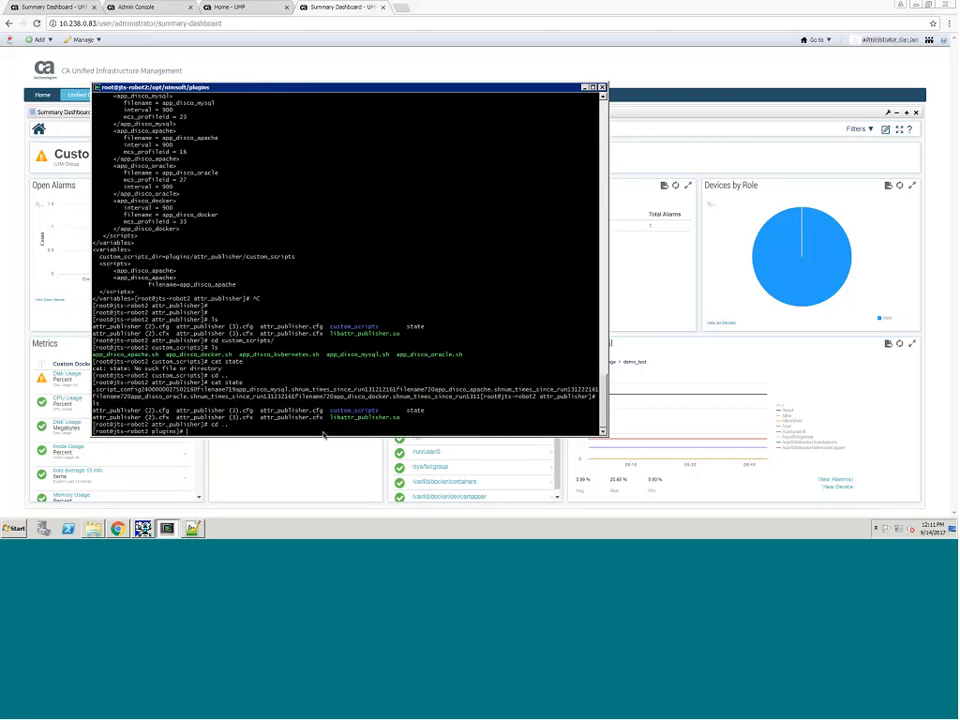
type("ls")
key("Return")
type("cd attr_publisher/")
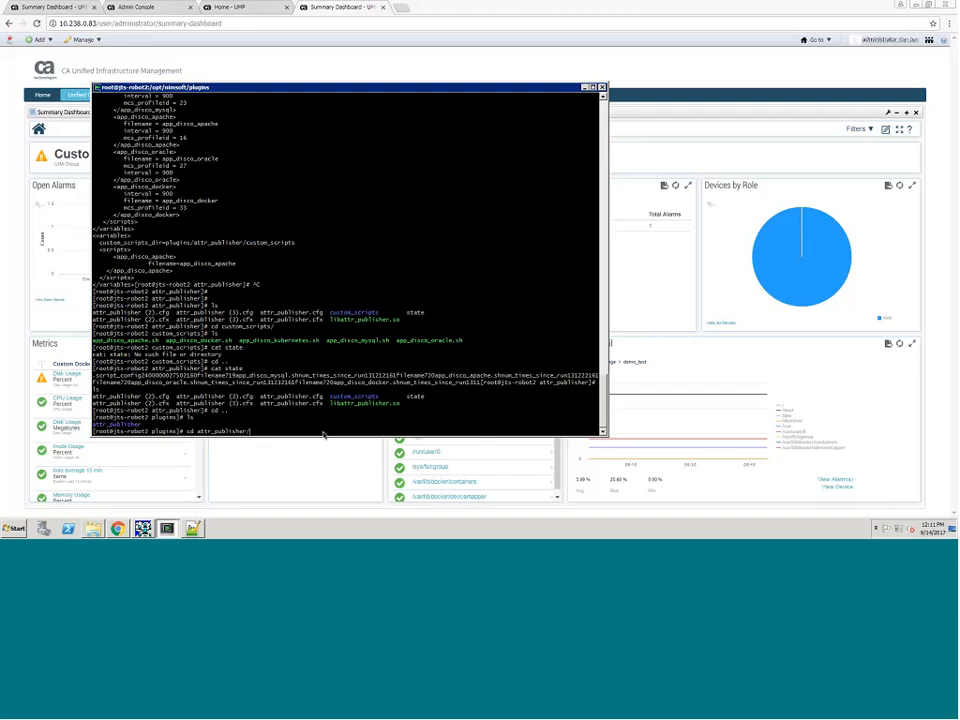
key("BackSpace")
key("BackSpace")
key("BackSpace")
key("BackSpace")
key("BackSpace")
key("BackSpace")
key("BackSpace")
key("BackSpace")
key("BackSpace")
key("BackSpace")
key("BackSpace")
key("BackSpace")
key("BackSpace")
key("BackSpace")
key("BackSpace")
type("..")
key("Return")
type("ls")
key("Return")
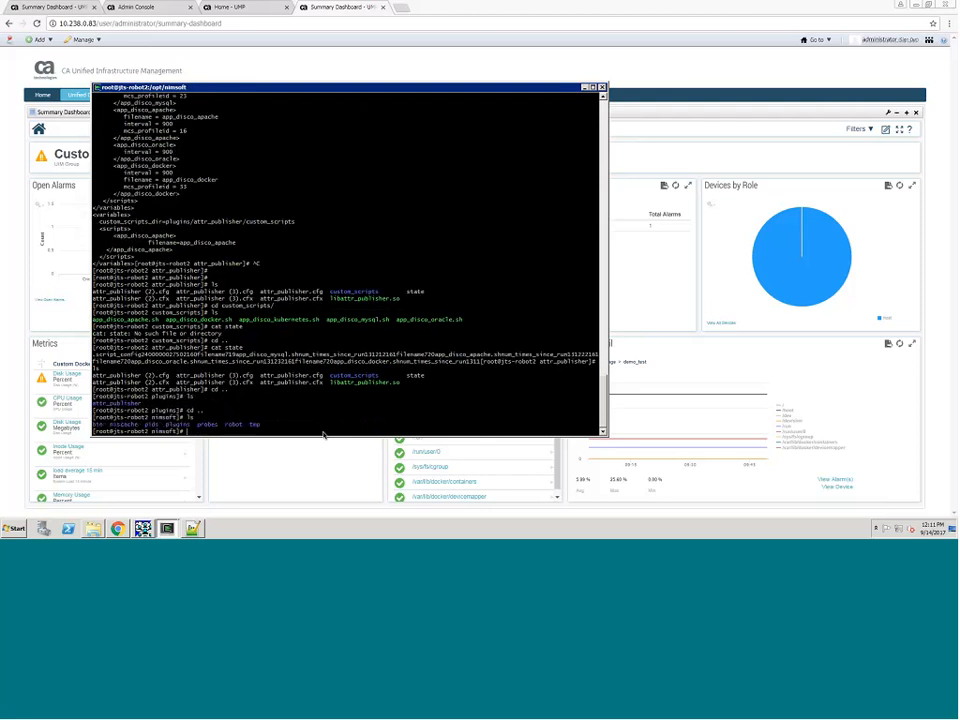
Step: Enter the robot directory, list its files and display the contents of controller_ext.log
type("cd robot")
key("Return")
type("ls")
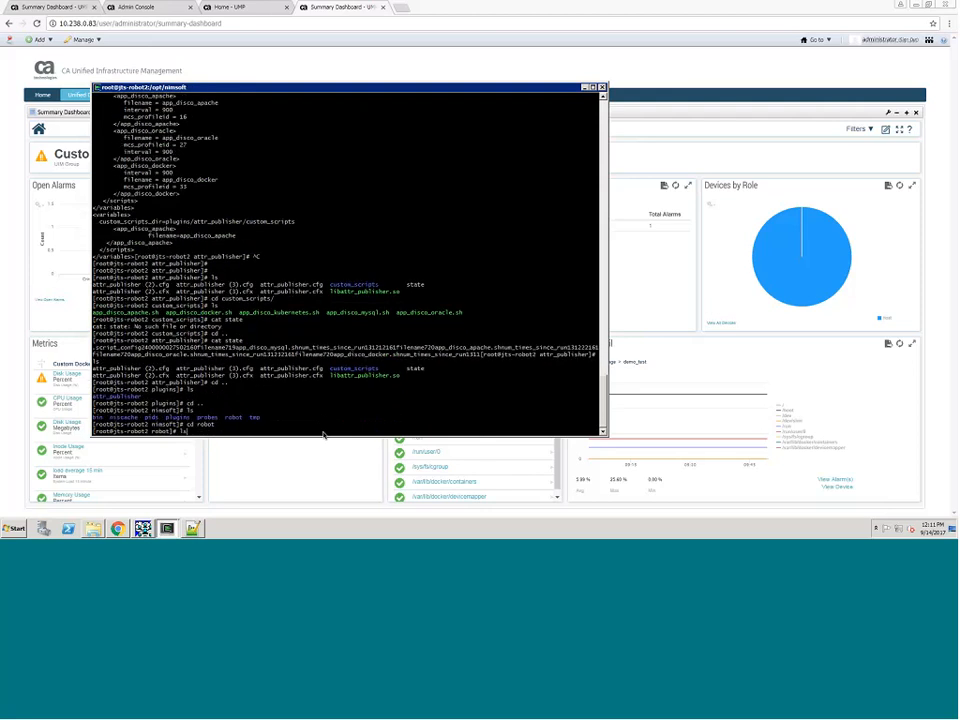
key("Return")
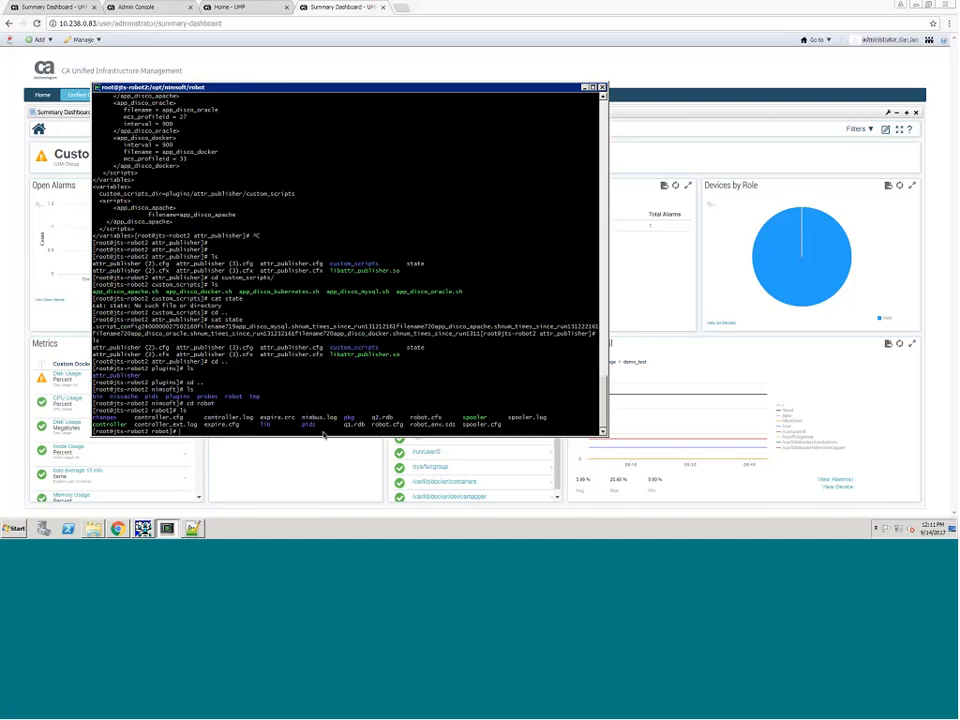
type("cat controller_ext.log")
key("Return")
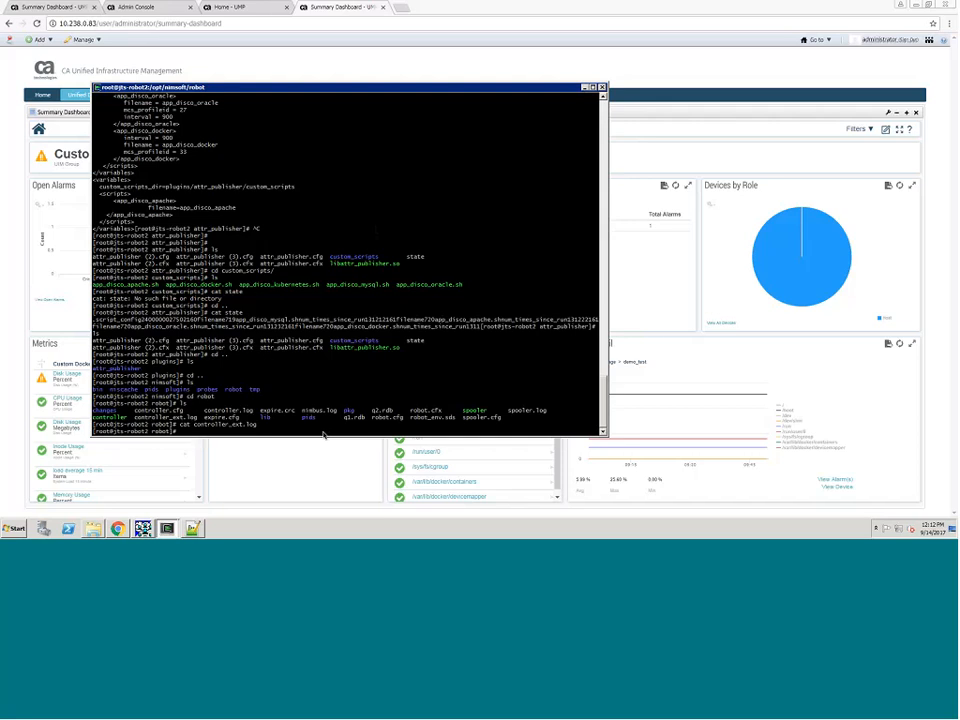
Step: Return to the Custom Docker Group summary dashboard in Chrome and switch to the meeting application
mouse_move(418, 5)
mouse_move(542, 529)
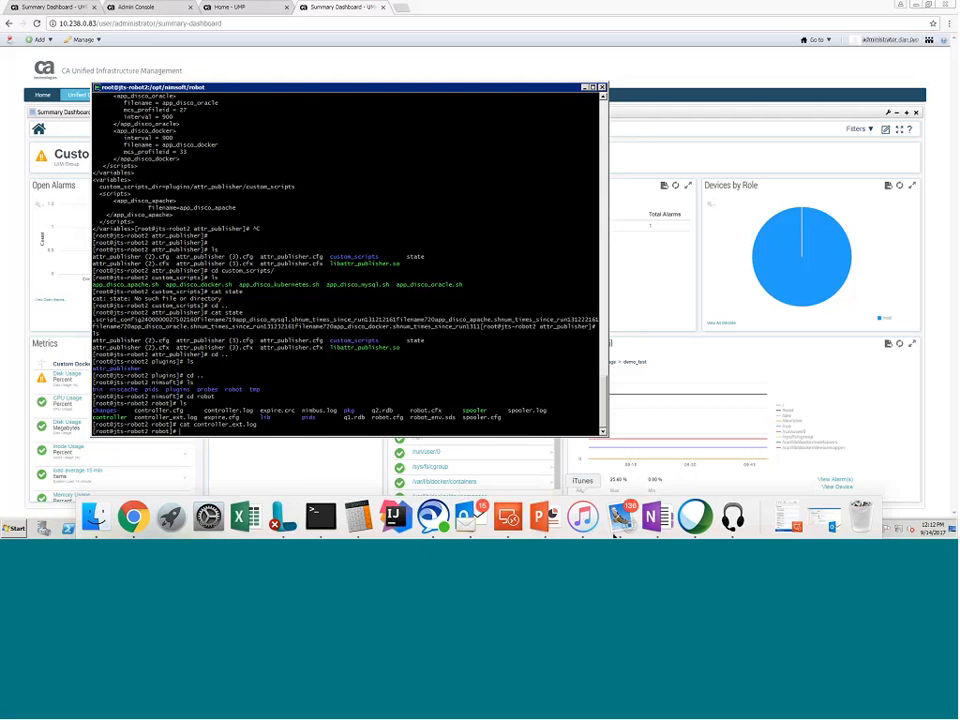
mouse_move(352, 5)
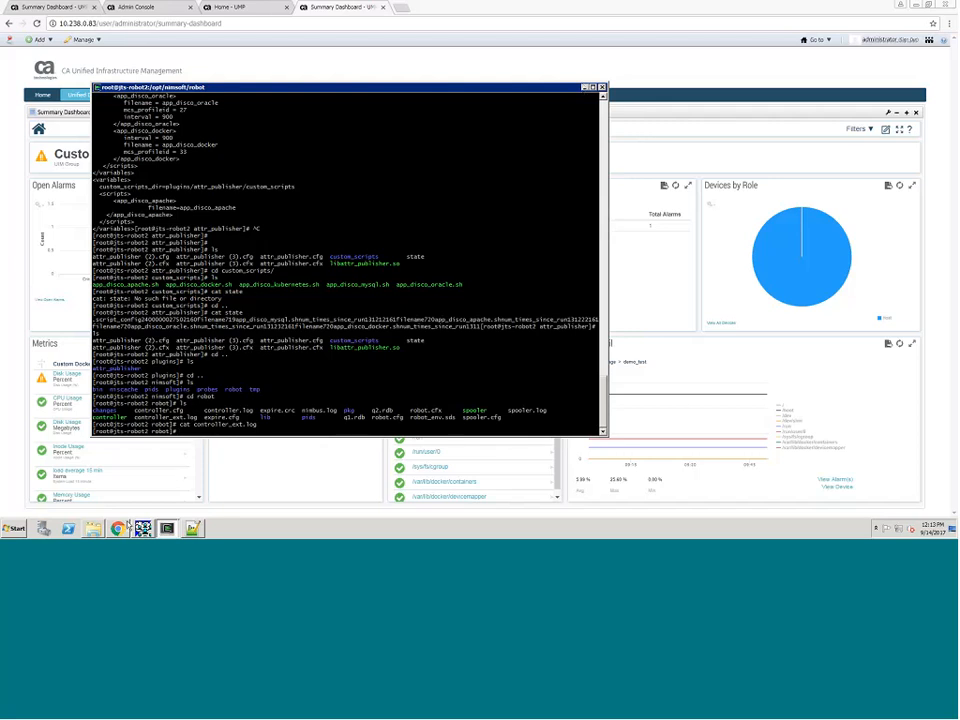
left_click(119, 528)
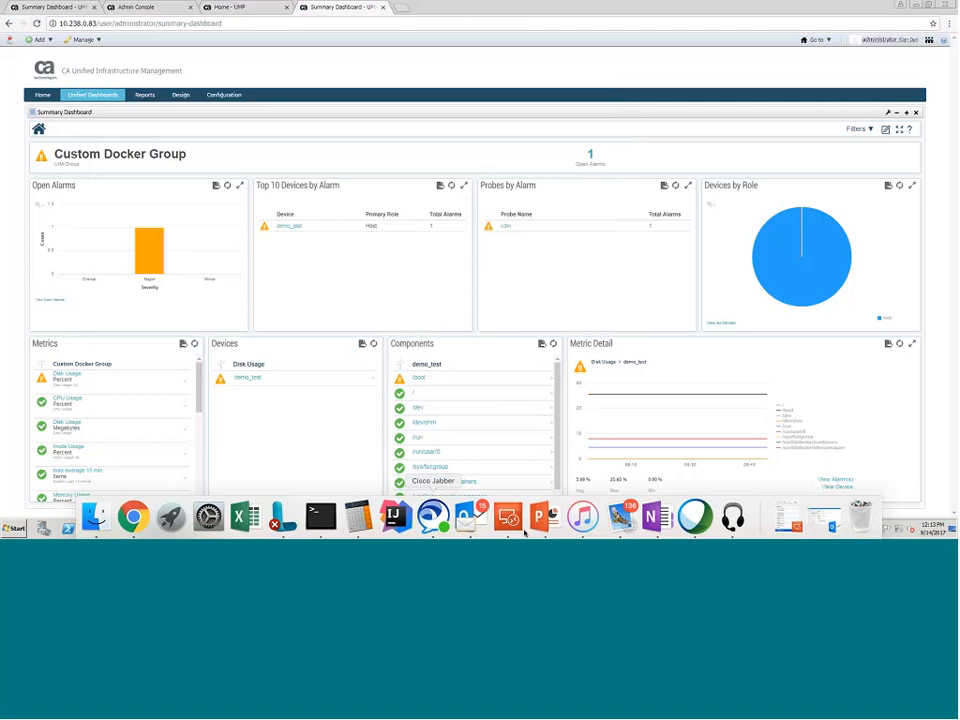
left_click(694, 517)
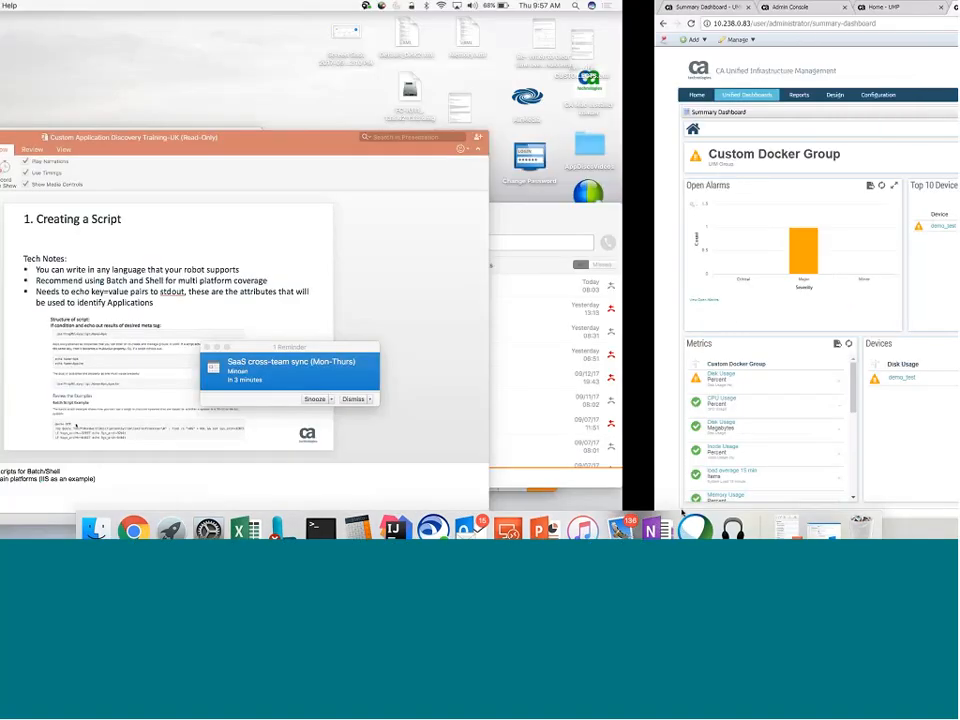